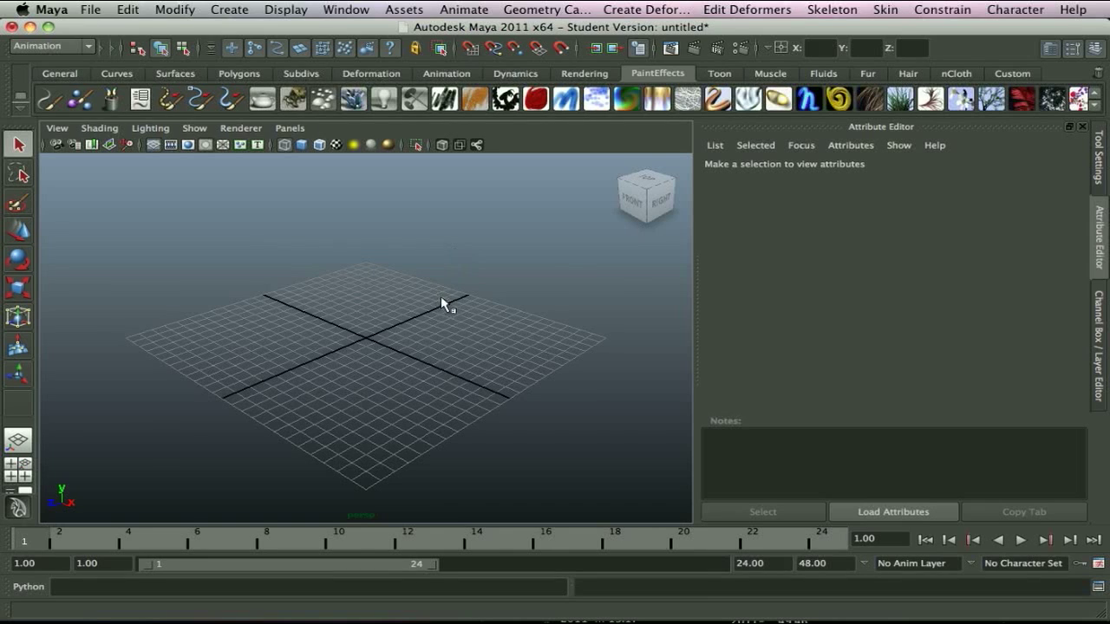
Tumble the perspective camera until it looks straight down on the empty grid
left_click_drag(440, 299, 529, 361, "alt")
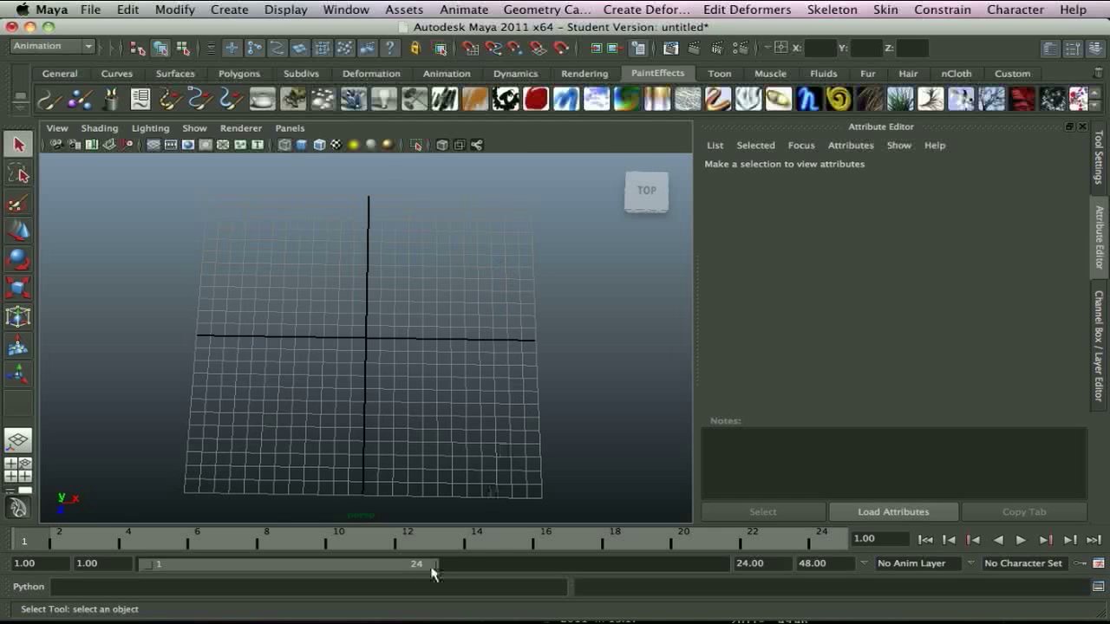
Extend the playback range to end at frame 48 and browse the Paint Effects shelf brushes
left_click_drag(435, 565, 735, 563)
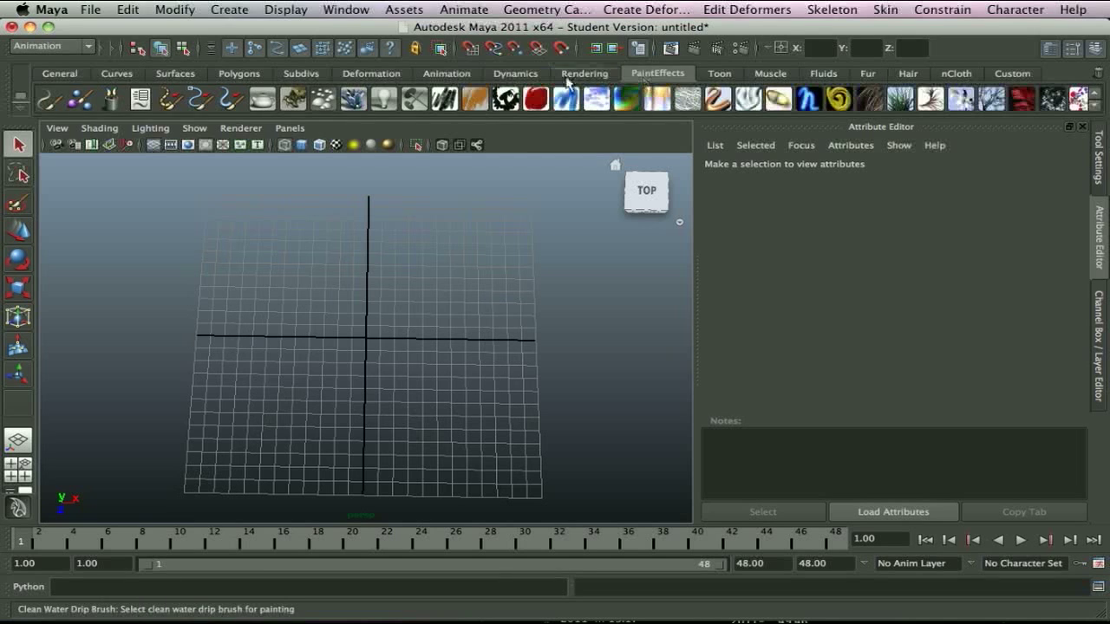
left_click(59, 73)
left_click(644, 74)
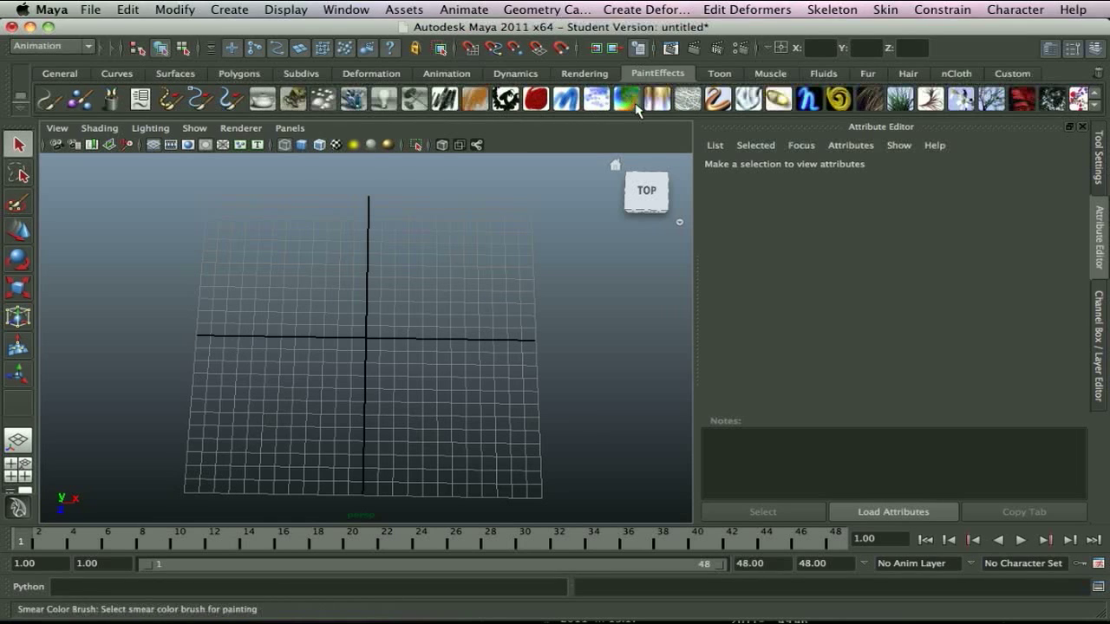
left_click(1095, 104)
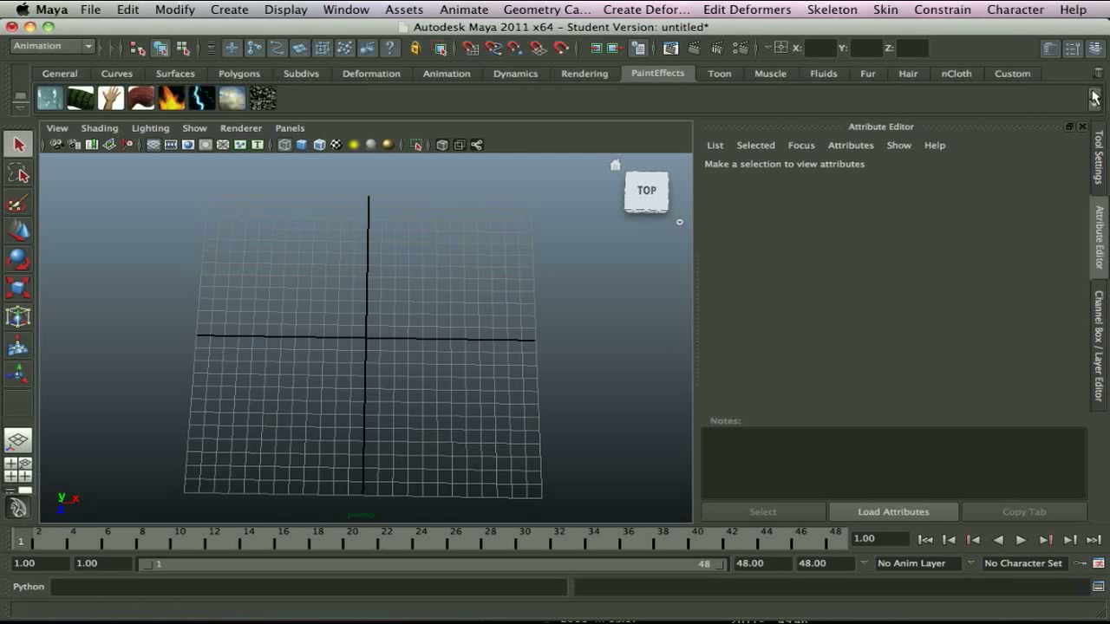
left_click(1095, 96)
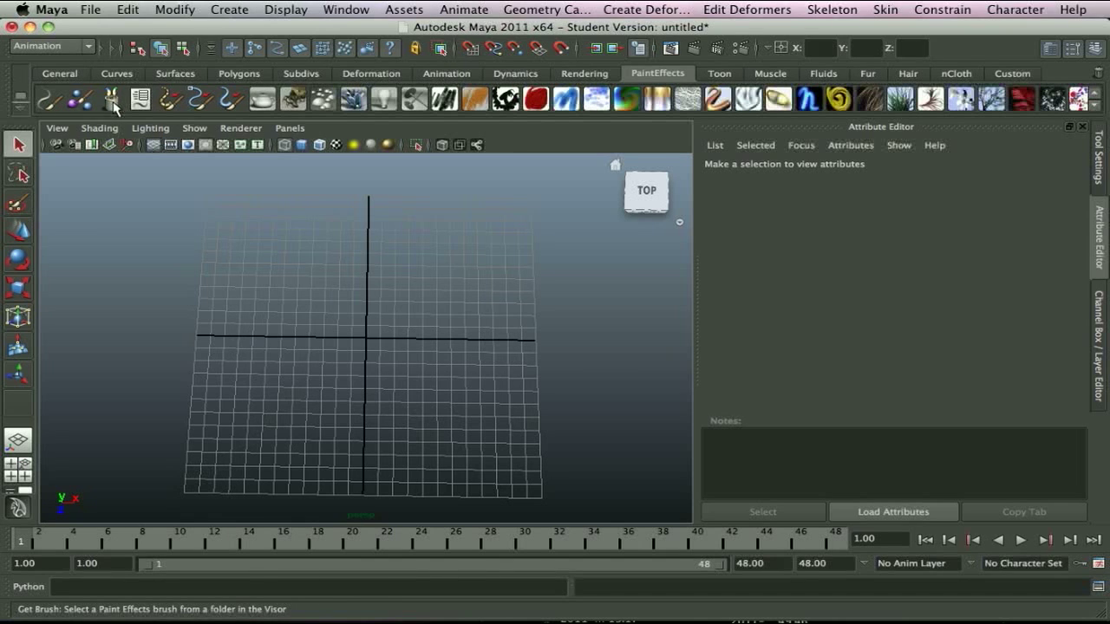
Load ivy.mel from the Visor's plantsMesh folder as the active Paint Effects brush
left_click(118, 104)
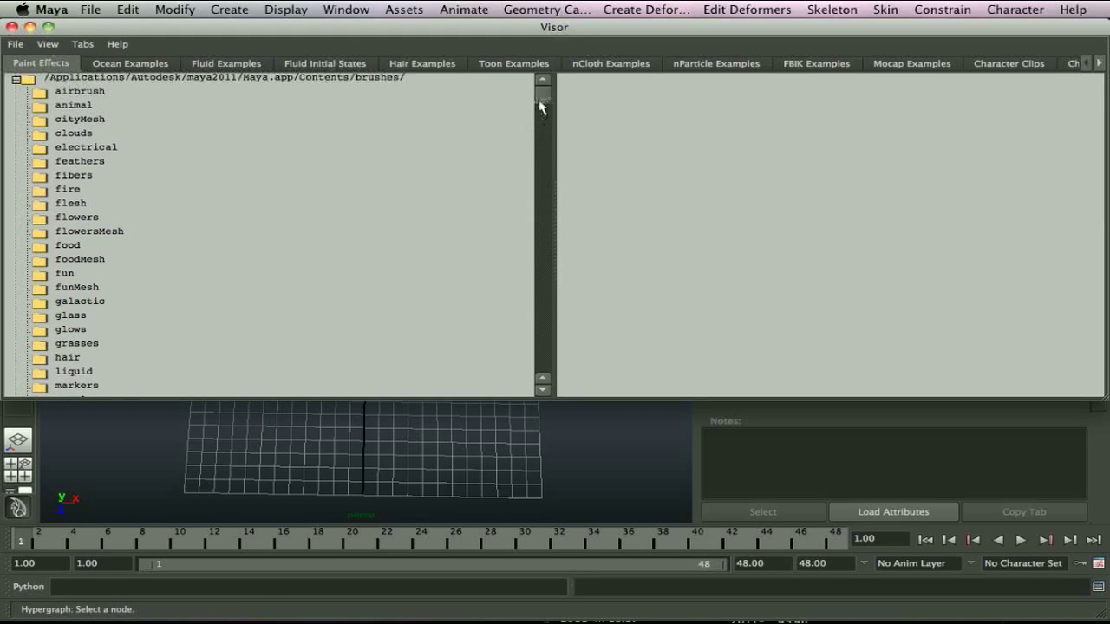
left_click_drag(542, 105, 562, 218)
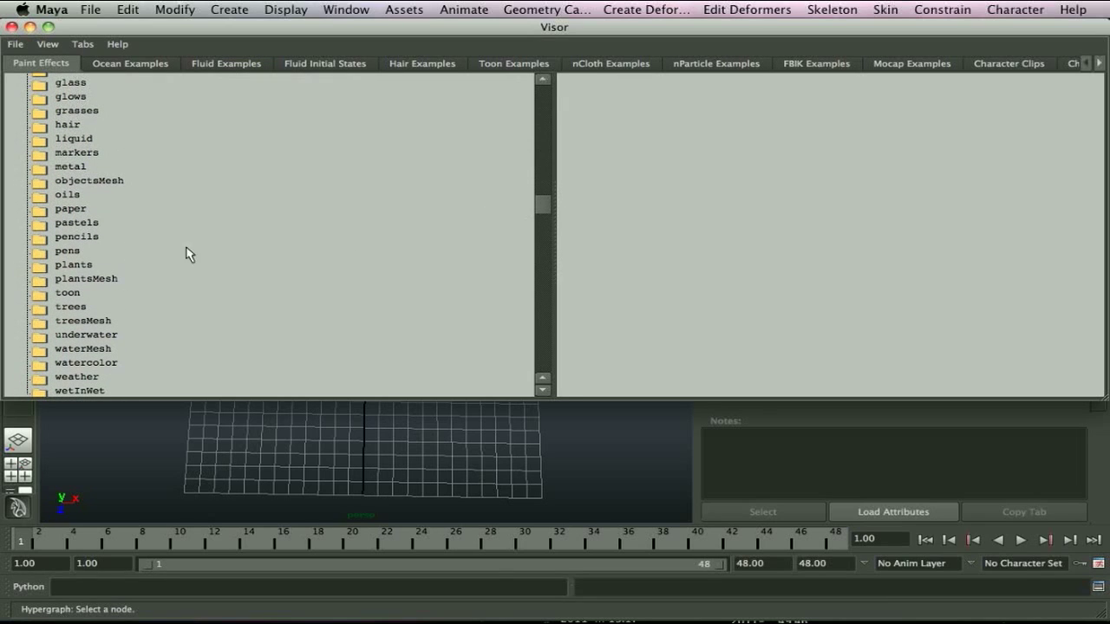
left_click(86, 279)
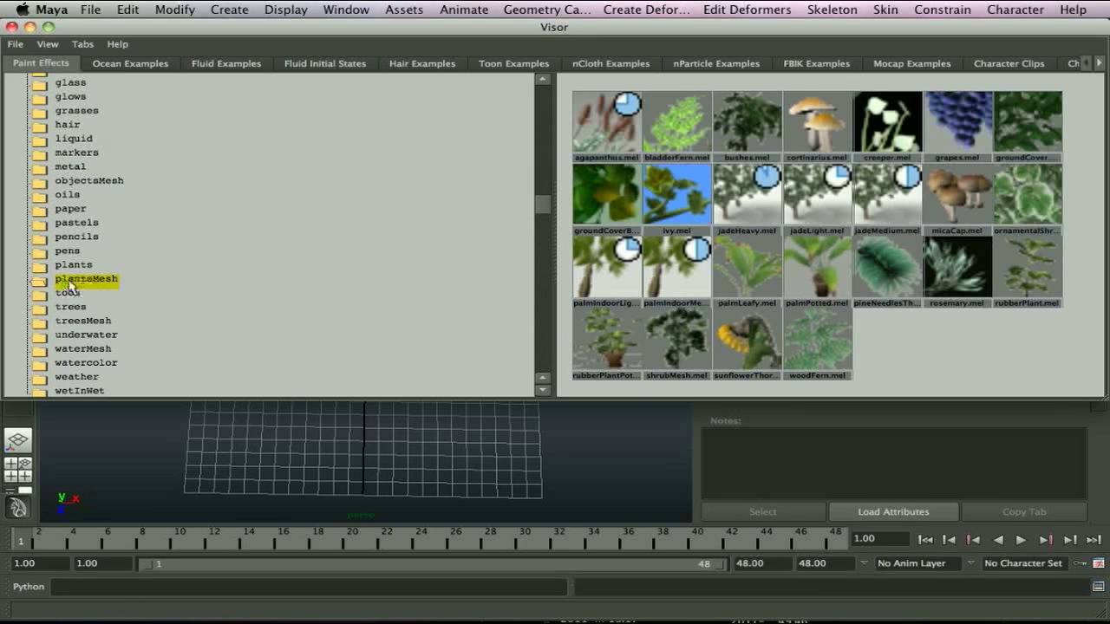
scroll(138, 223, "up", 3)
scroll(138, 228, "up", 5)
scroll(138, 229, "down", 6)
scroll(138, 229, "down", 2)
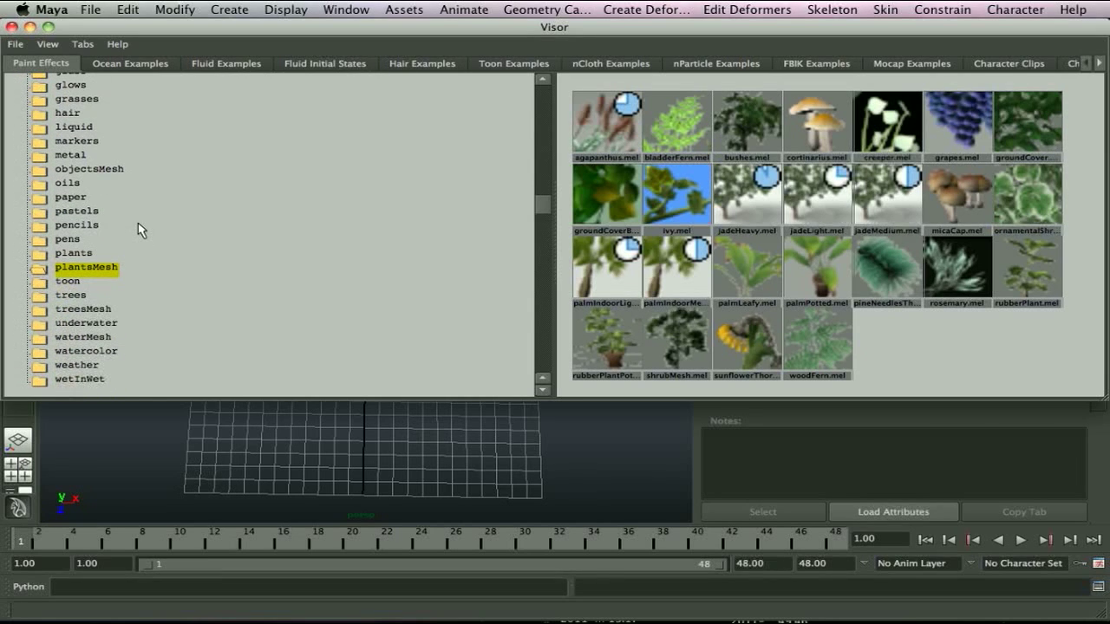
left_click(669, 204)
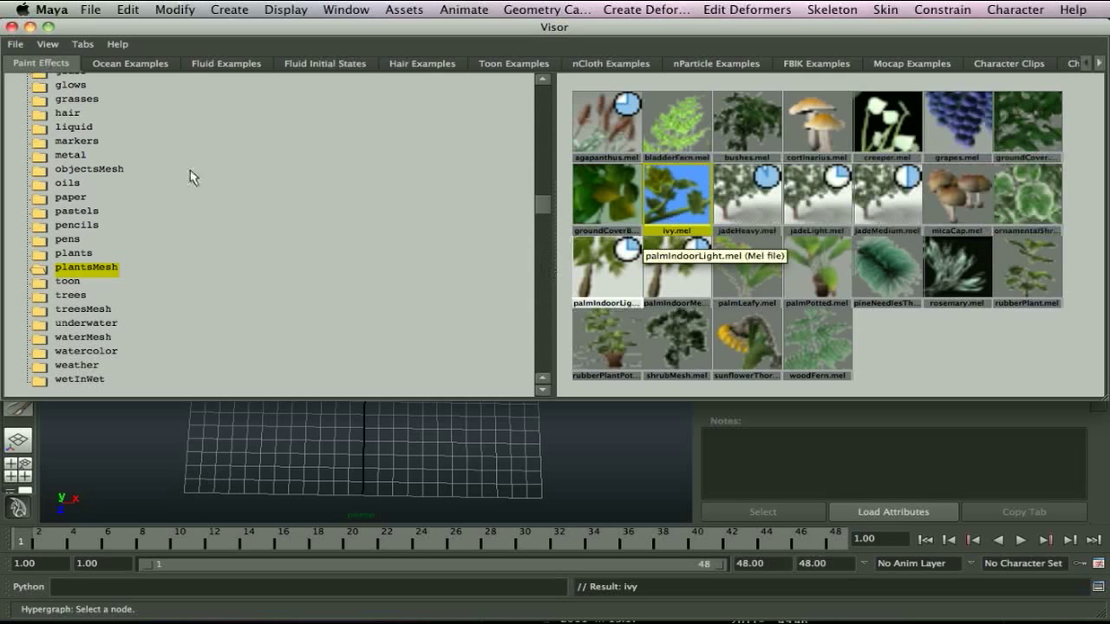
left_click(11, 27)
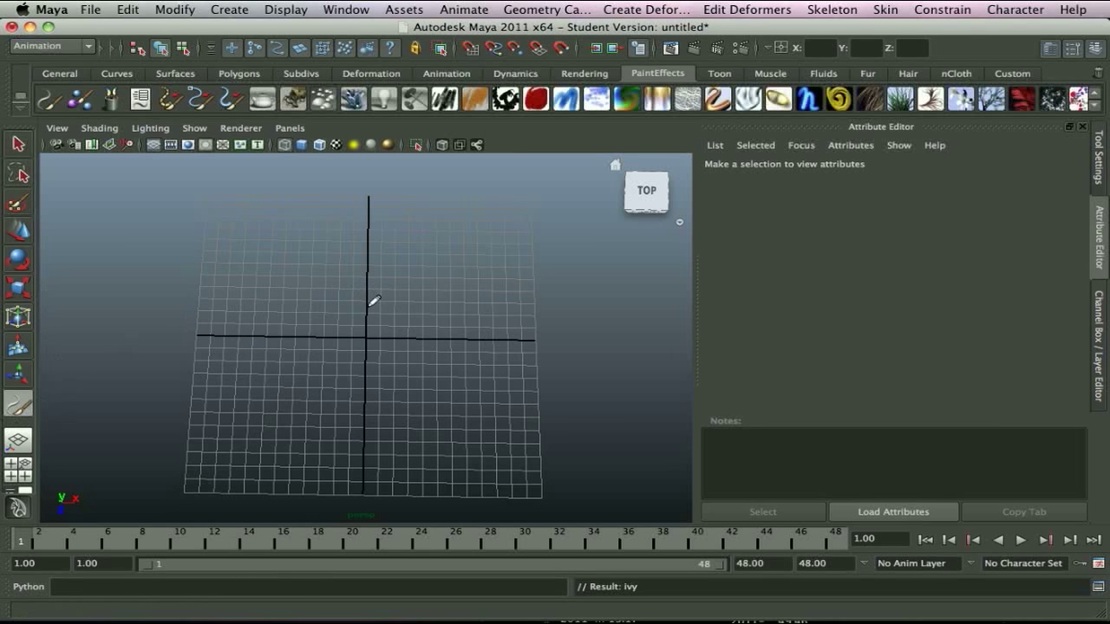
Paint an ivy stroke along the grid's vertical axis, frame it and show it textured
left_click_drag(372, 303, 375, 310, "alt")
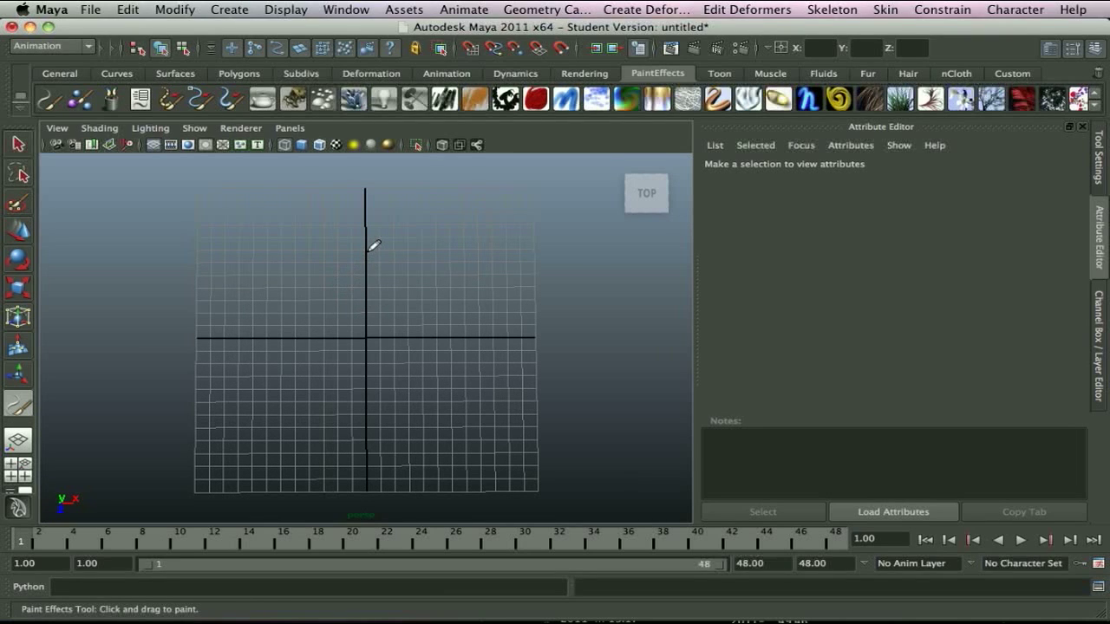
left_click_drag(357, 250, 371, 402)
key("f")
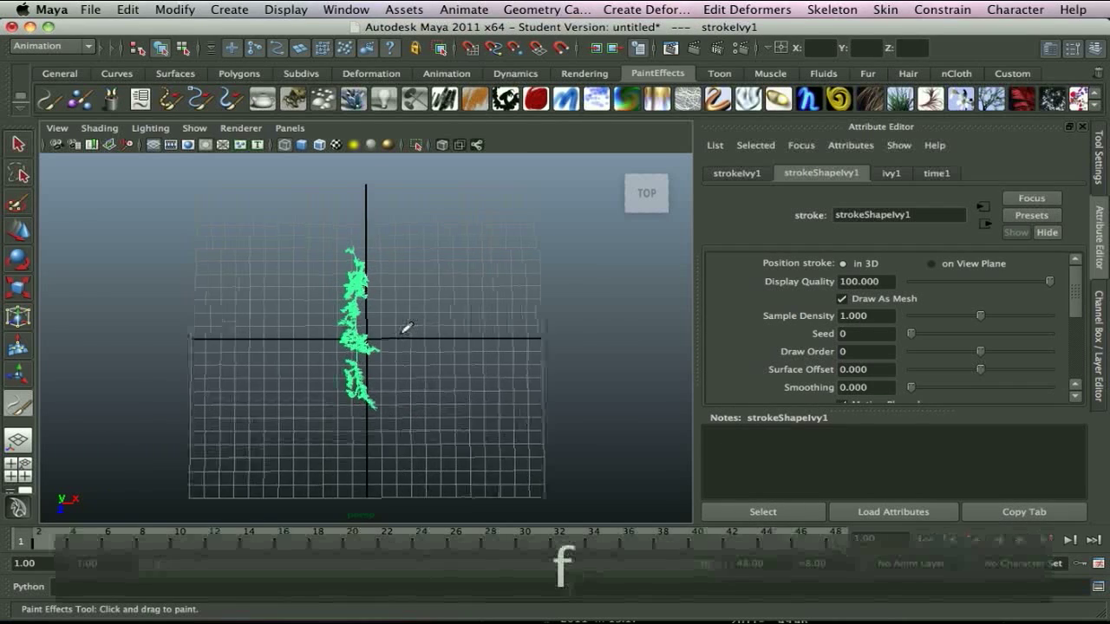
mouse_move(425, 330)
left_mouse_down("alt")
mouse_move(396, 335)
mouse_move(297, 263)
left_mouse_up("alt")
key("super+F6")
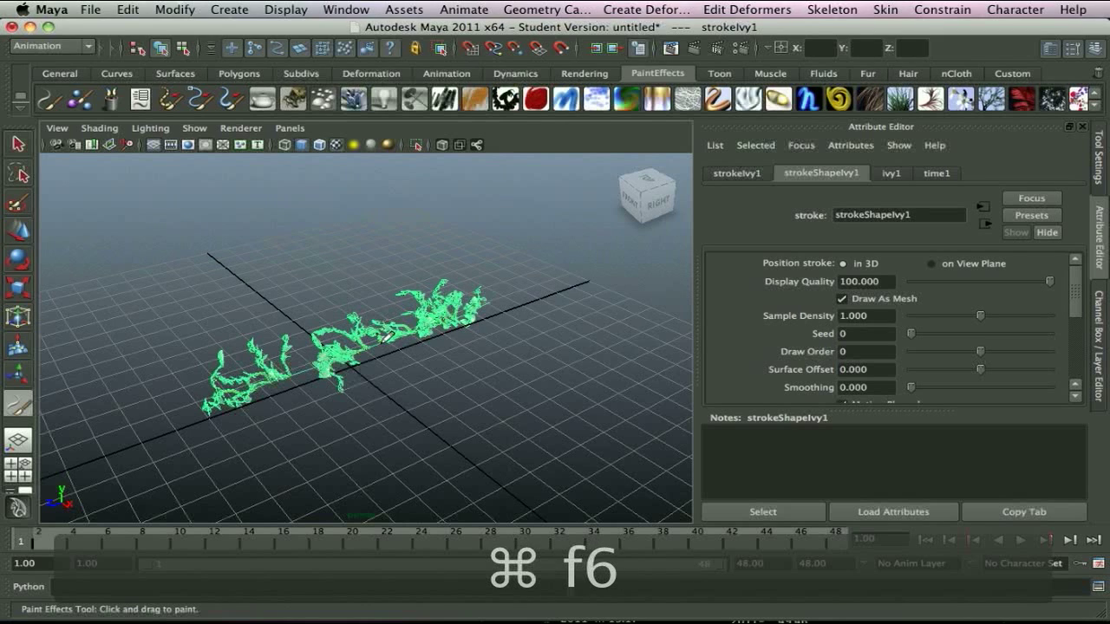
Inspect the ivy from several angles and leave the strokeIvy1 stroke selected
key("q")
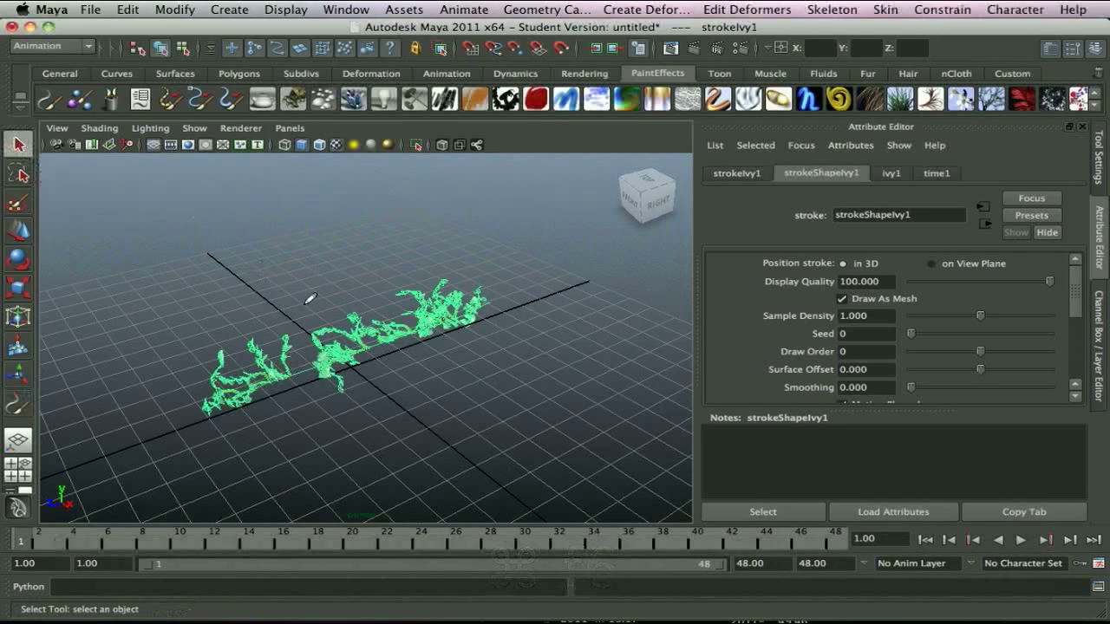
left_click(314, 315)
left_click_drag(441, 376, 401, 386, "alt")
scroll(402, 386, "up", 5)
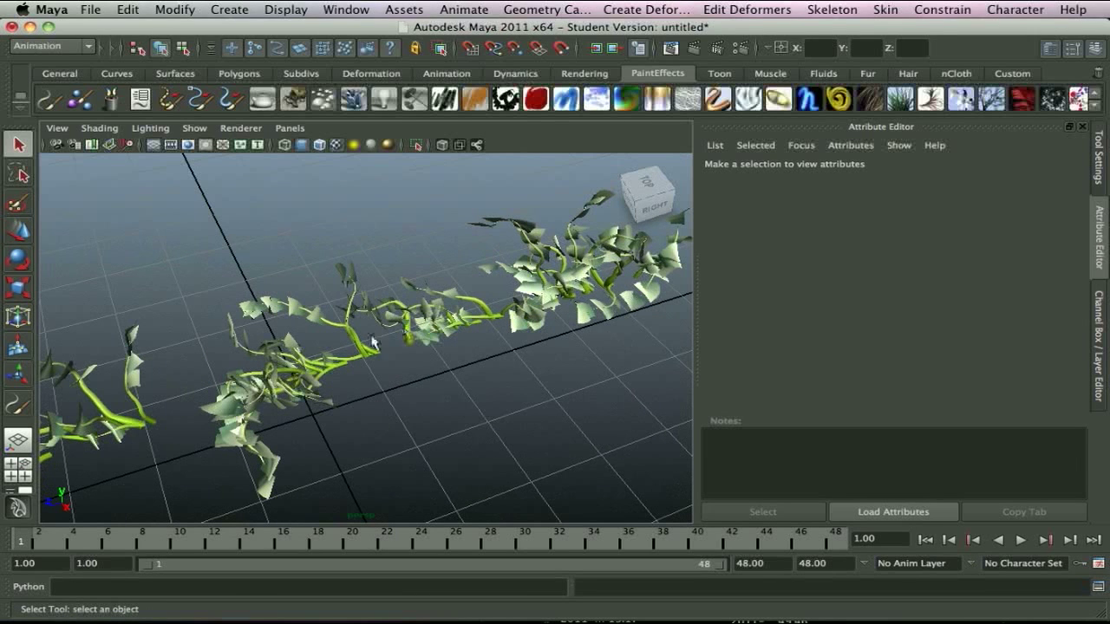
scroll(369, 364, "down", 5)
mouse_move(369, 364)
left_mouse_down("alt")
mouse_move(354, 364)
mouse_move(460, 397)
mouse_move(503, 391)
left_mouse_up("alt")
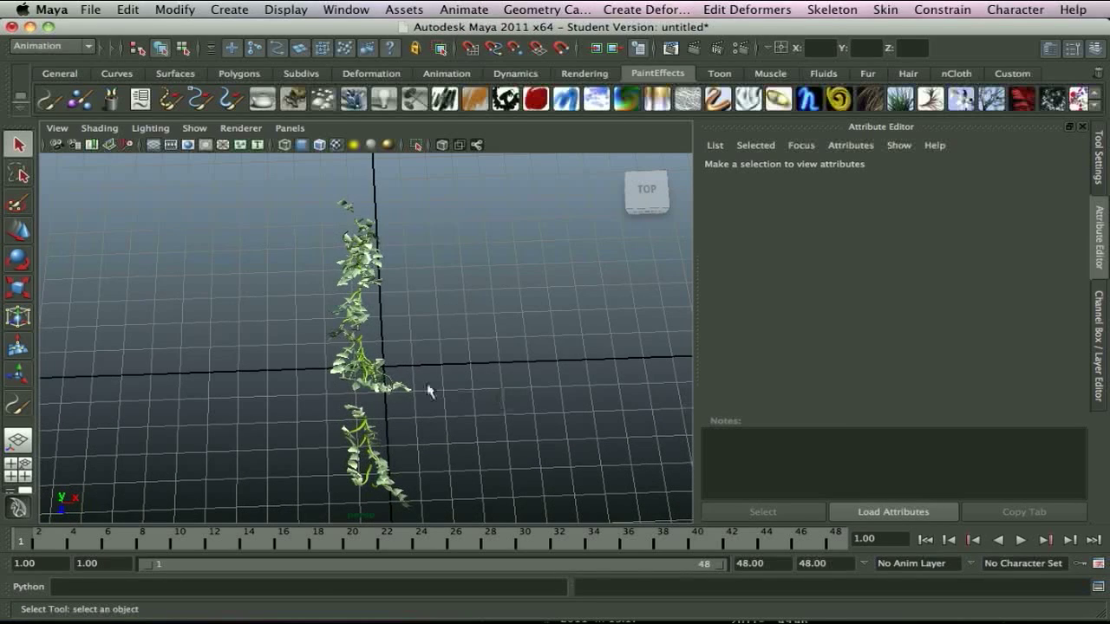
left_click(353, 369)
key("f")
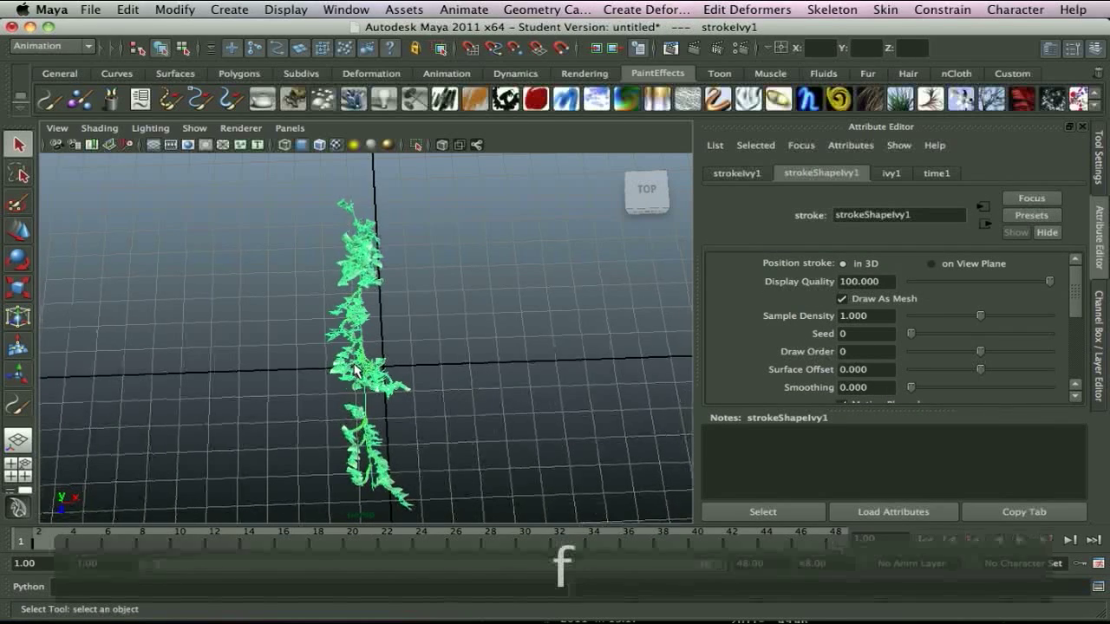
left_click(418, 389)
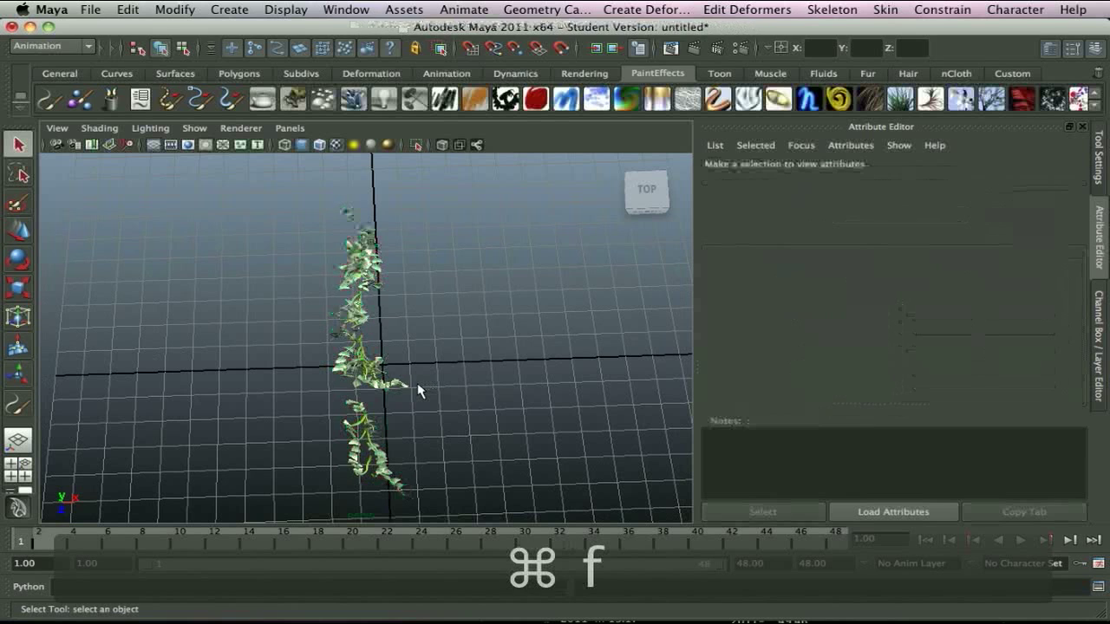
mouse_move(418, 388)
left_mouse_down("alt")
mouse_move(396, 366)
mouse_move(353, 371)
left_mouse_up("alt")
left_click(349, 375)
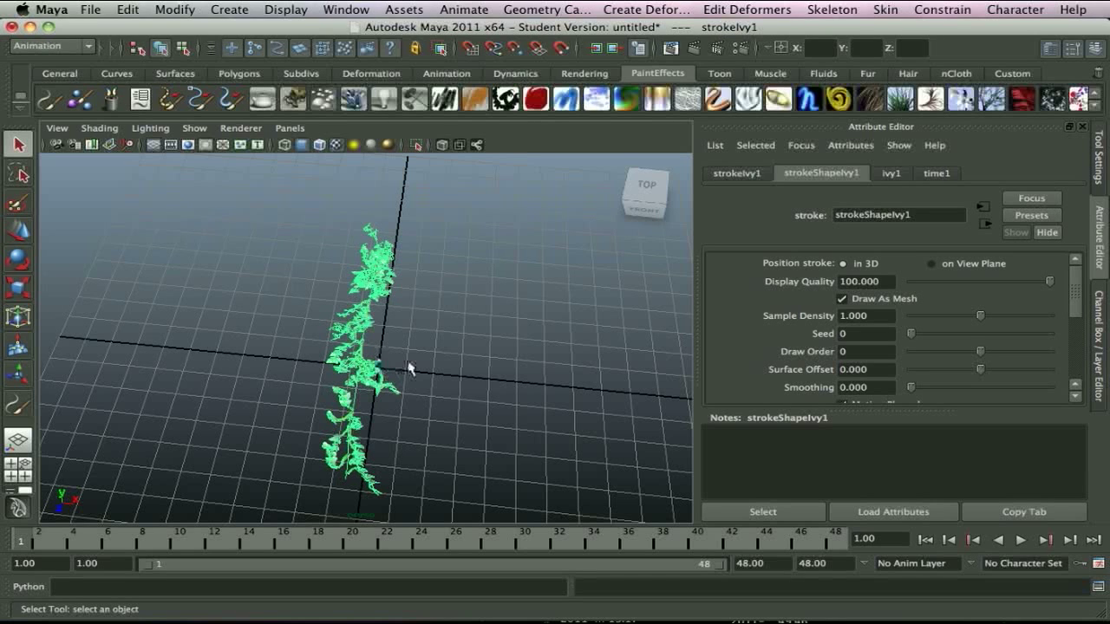
Delete the ivy stroke and paint a taller, denser replacement along the vertical axis
key("Delete")
key("y")
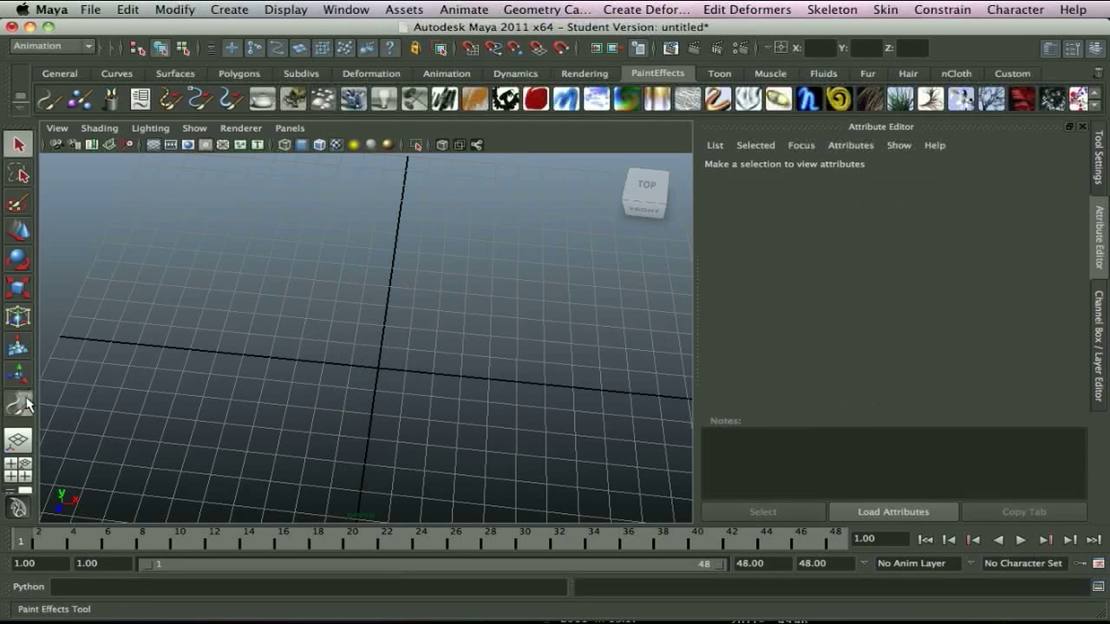
mouse_move(408, 312)
left_mouse_down("alt")
mouse_move(439, 312)
mouse_move(416, 329)
mouse_move(379, 226)
left_mouse_up("alt")
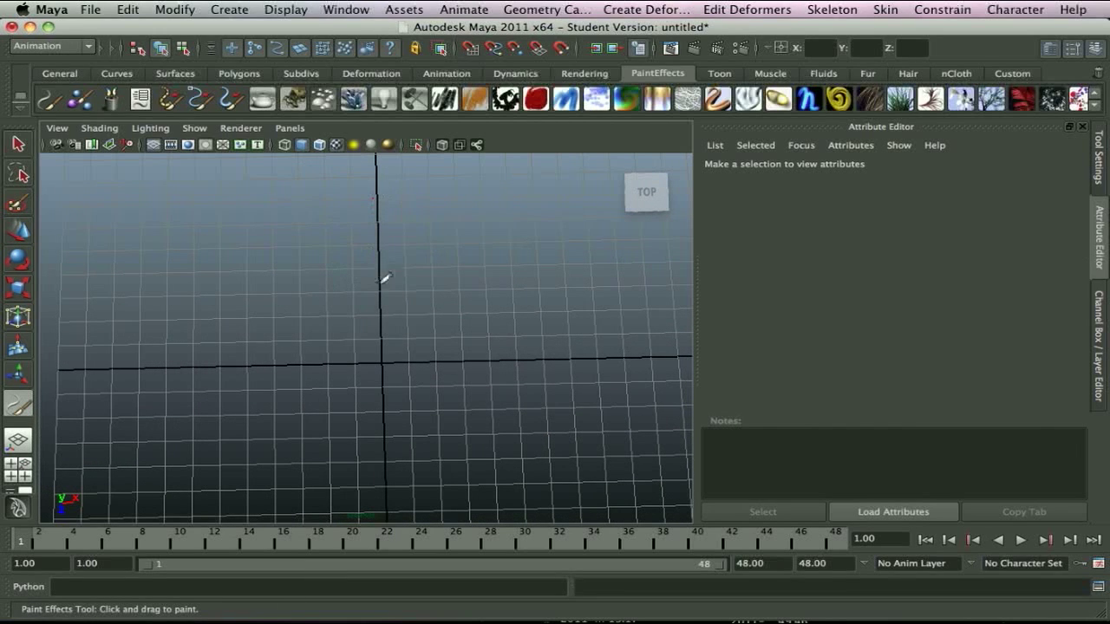
left_click_drag(360, 417, 503, 495)
mouse_move(470, 416)
left_mouse_down("alt")
mouse_move(451, 351)
mouse_move(443, 403)
left_mouse_up("alt")
key("f")
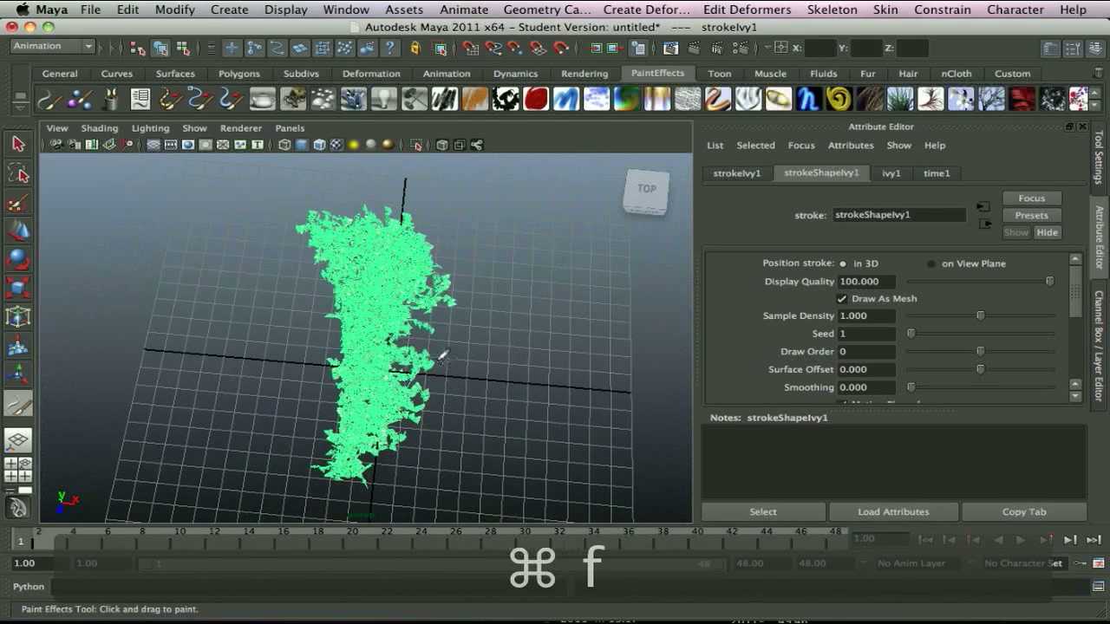
left_click_drag(440, 359, 446, 368, "alt")
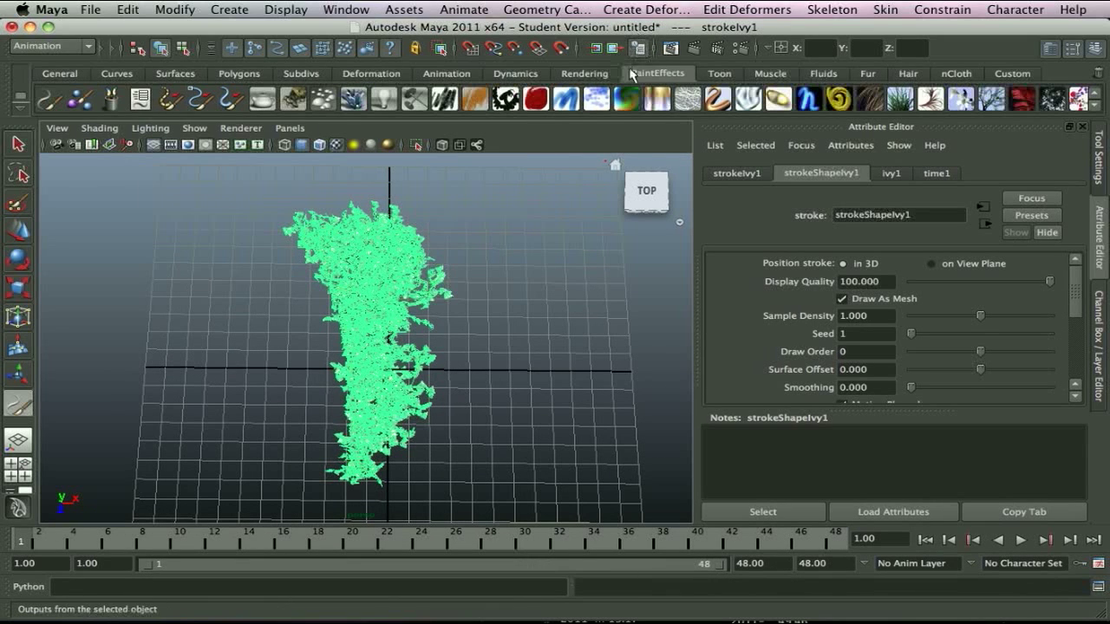
left_click(902, 174)
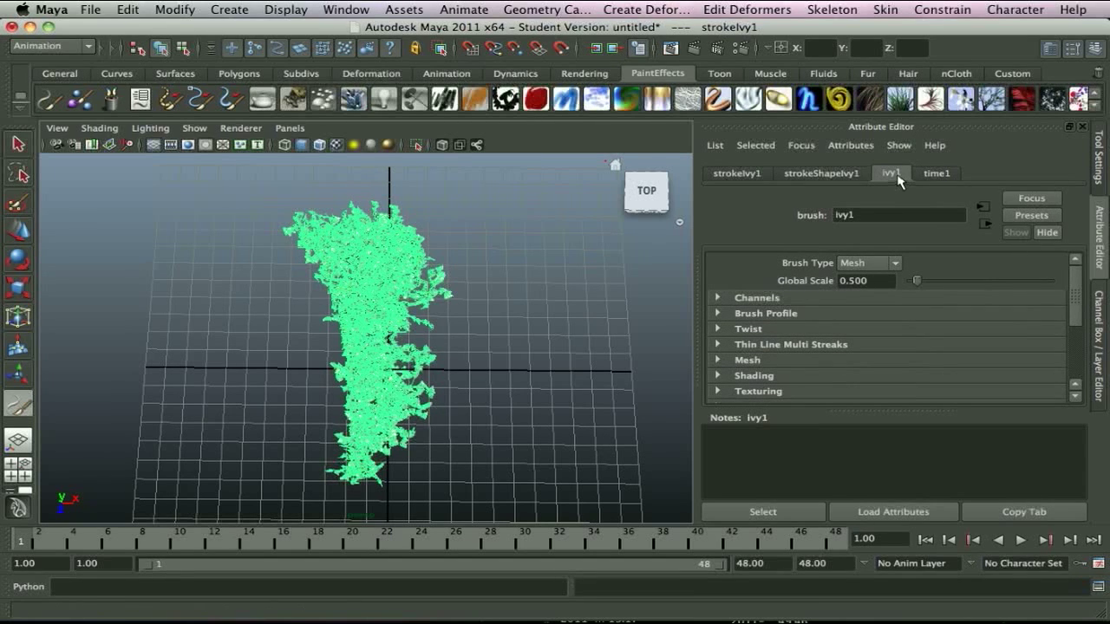
scroll(956, 328, "down", 3)
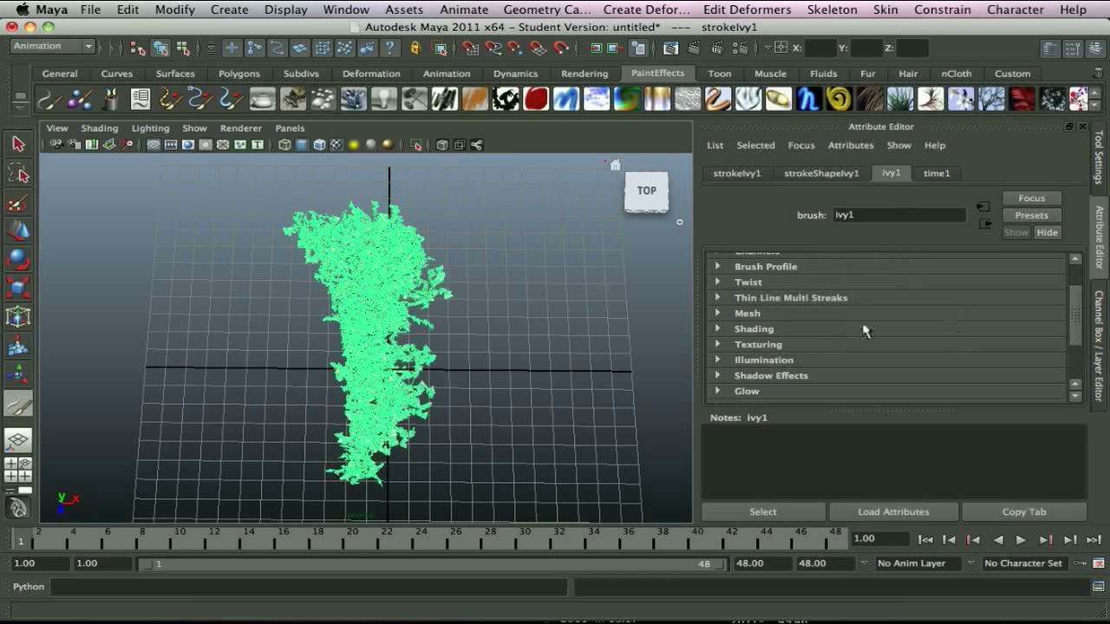
left_click(718, 329)
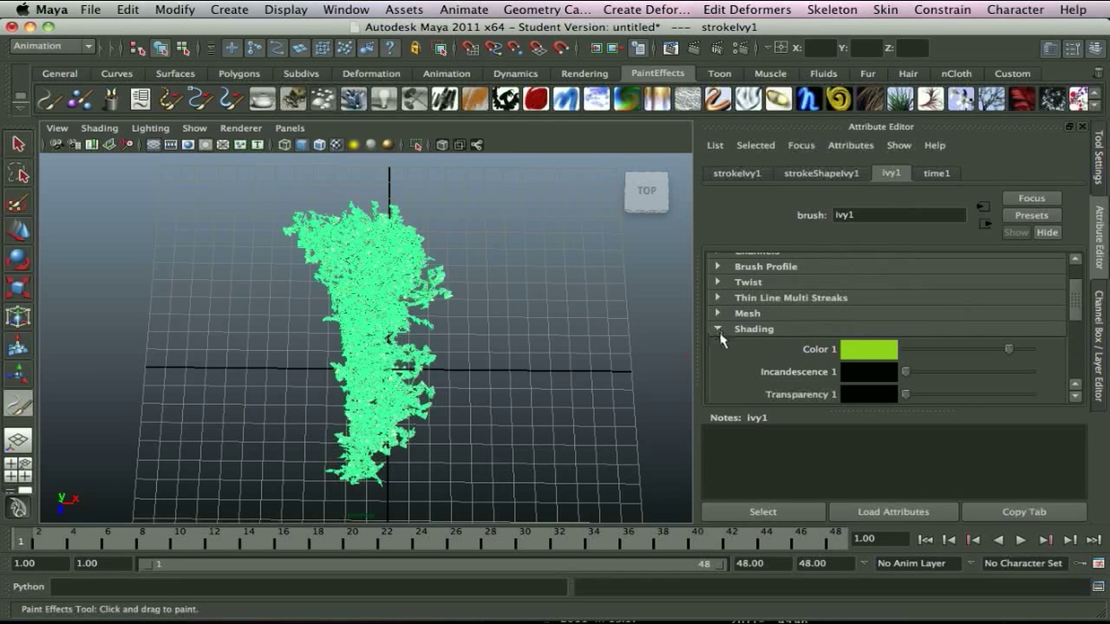
scroll(791, 355, "down", 3)
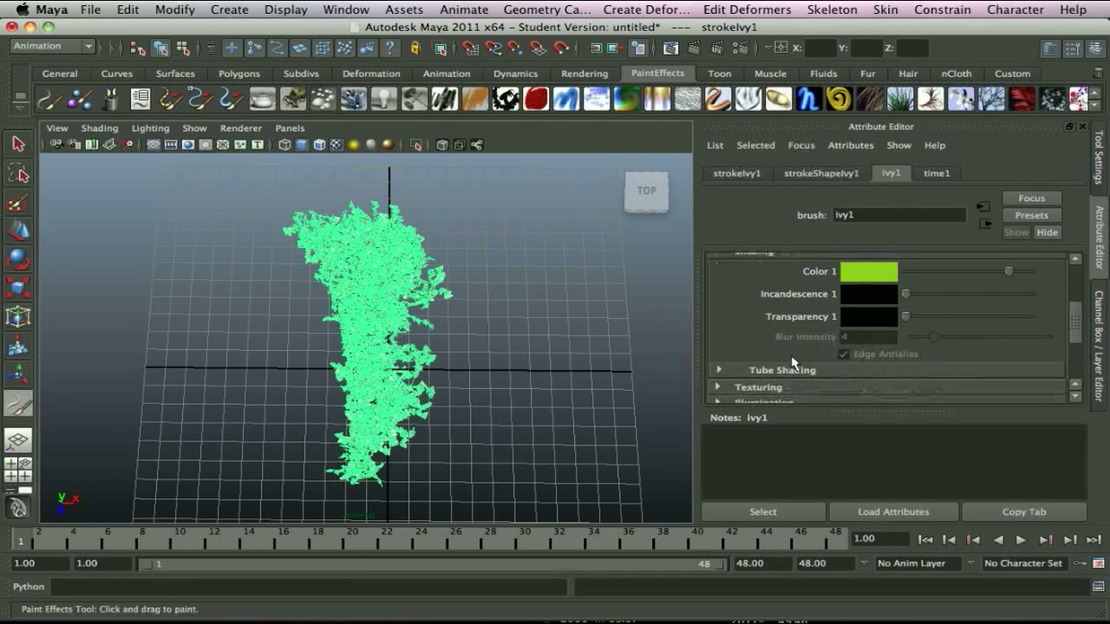
scroll(791, 355, "up", 2)
left_click(718, 298)
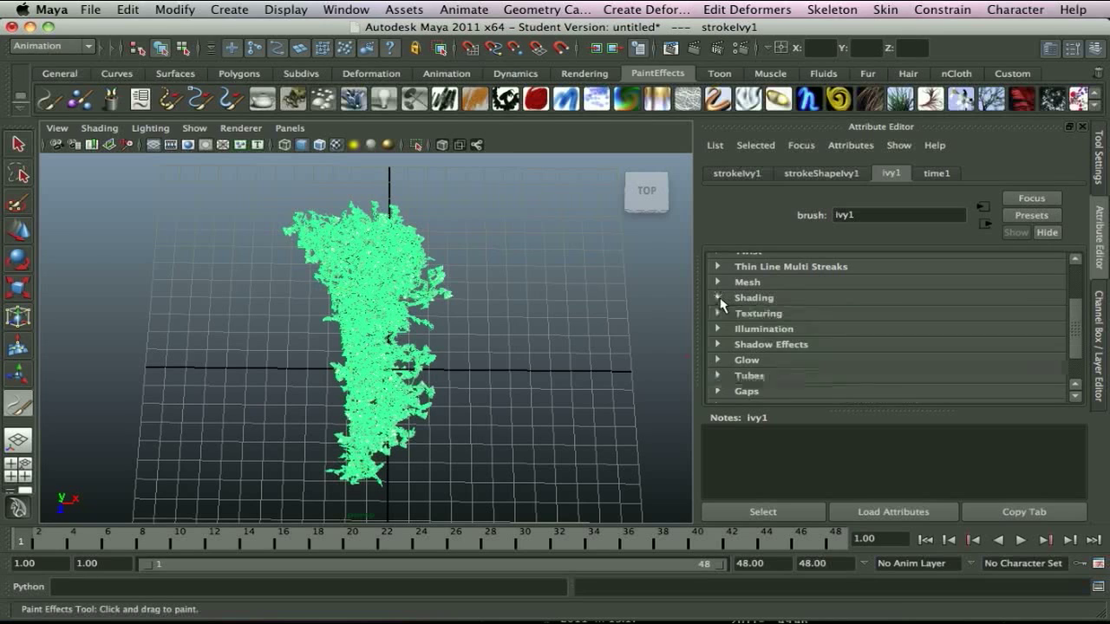
left_click(718, 282)
scroll(745, 308, "down", 4)
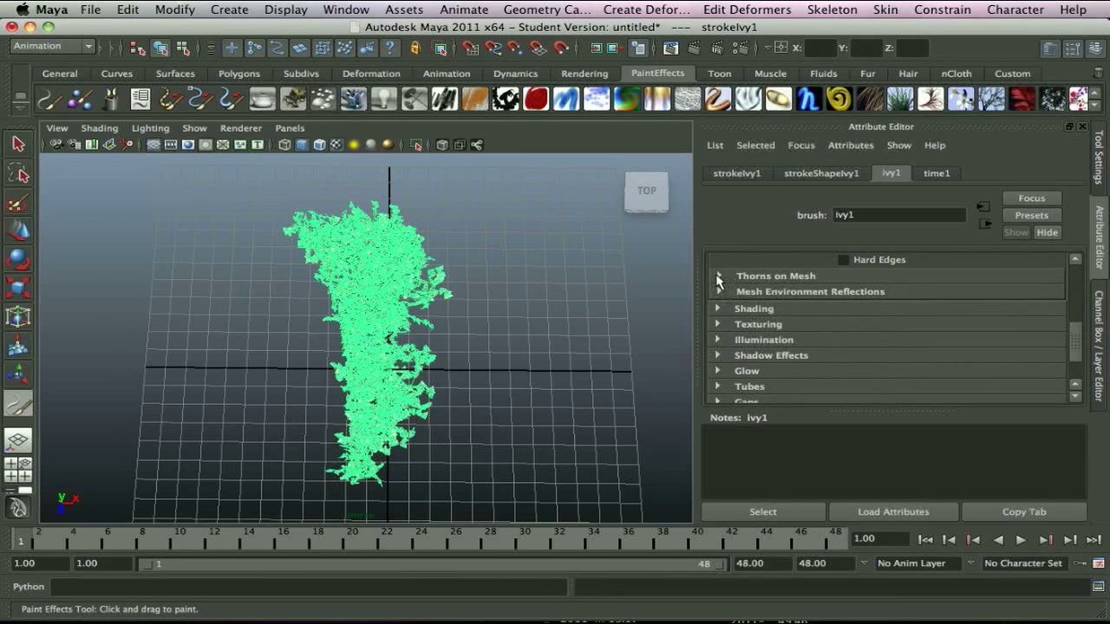
left_click(718, 276)
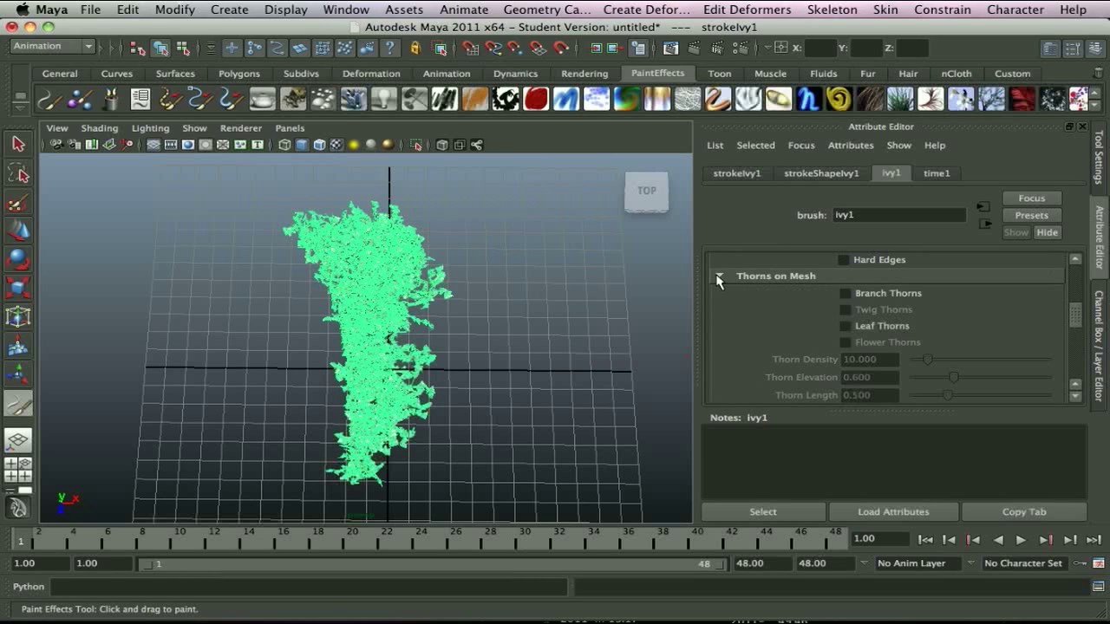
left_click(718, 277)
scroll(830, 292, "down", 3)
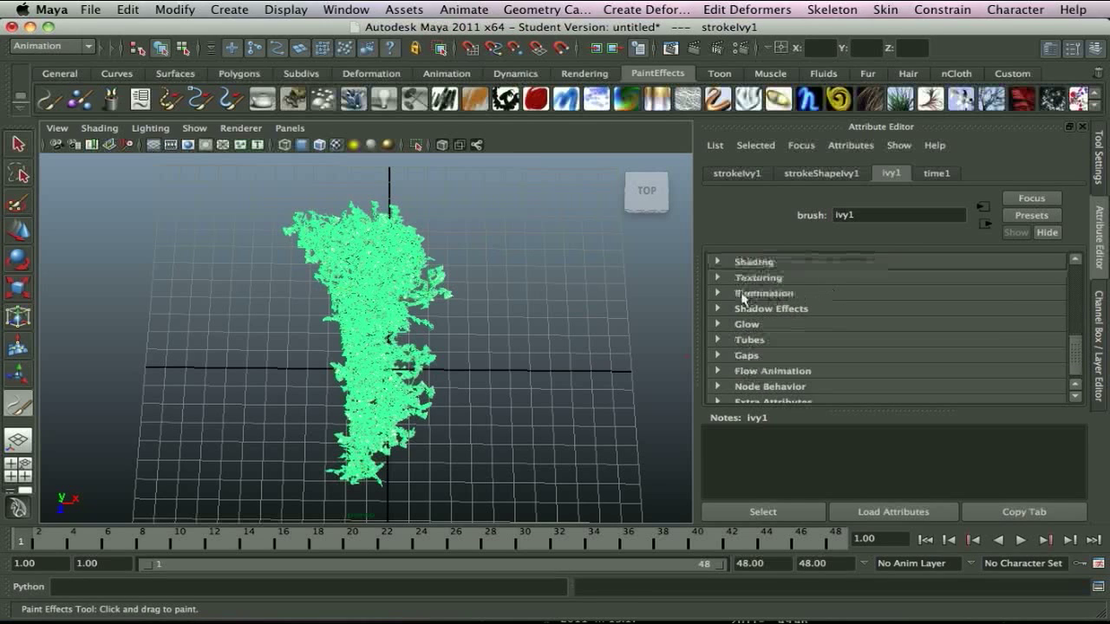
left_click(718, 295)
left_click(718, 295)
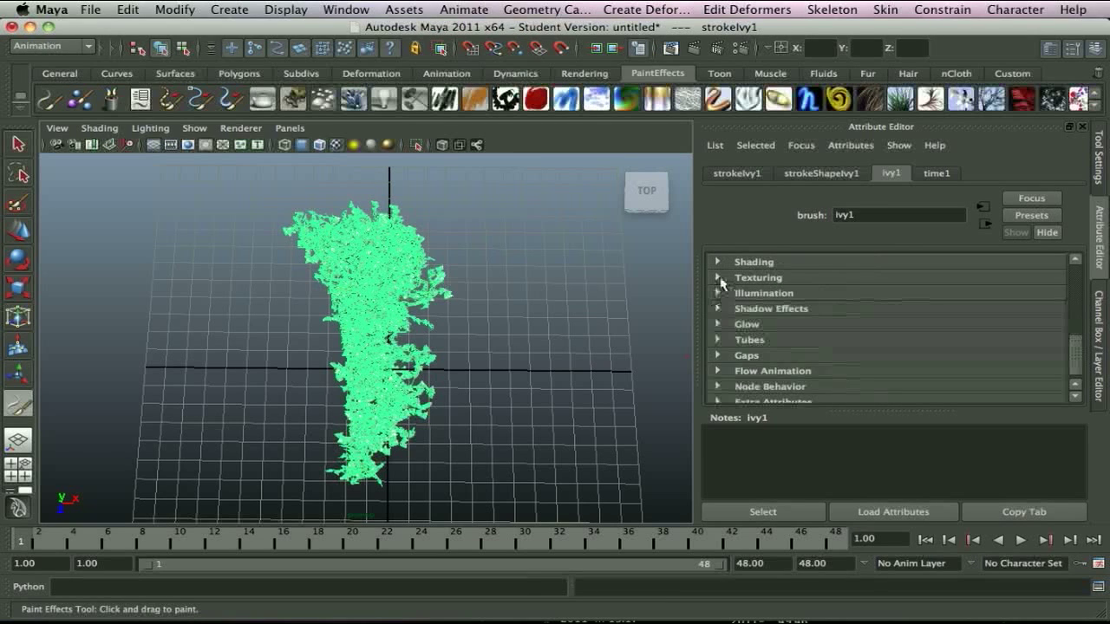
left_click(718, 278)
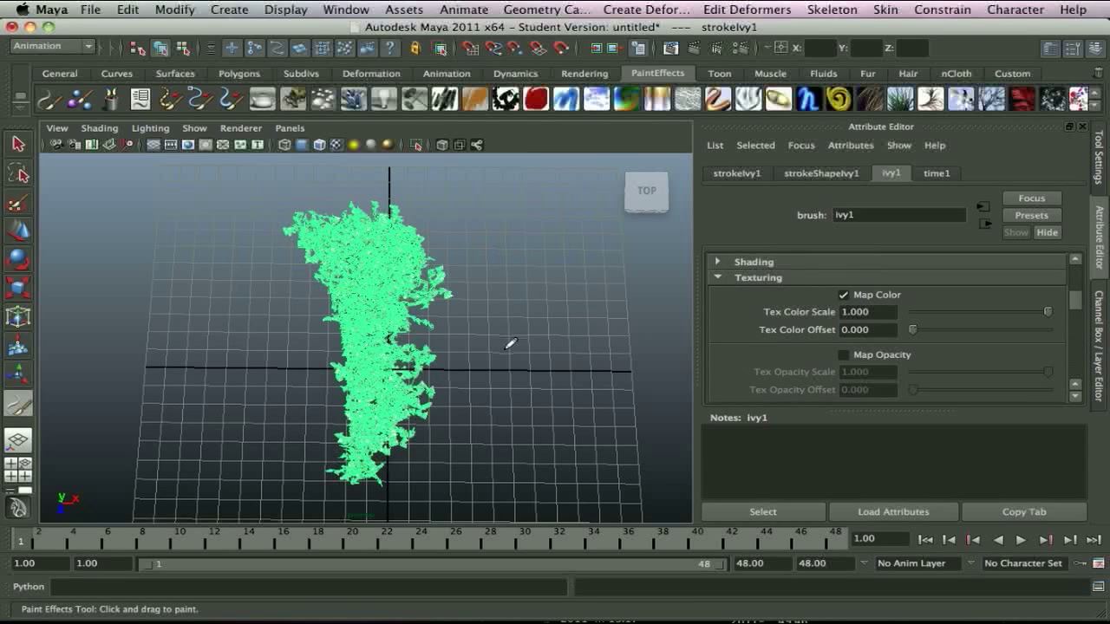
left_click_drag(510, 344, 611, 338)
mouse_move(1075, 305)
left_mouse_down()
mouse_move(1091, 371)
mouse_move(1079, 301)
left_mouse_up()
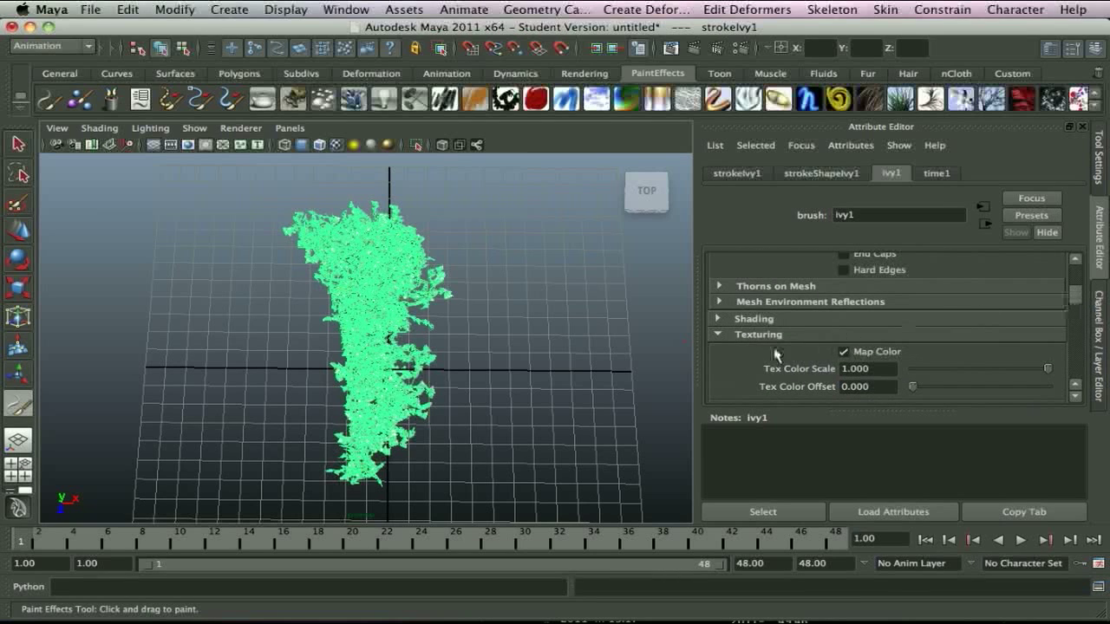
left_click(717, 337)
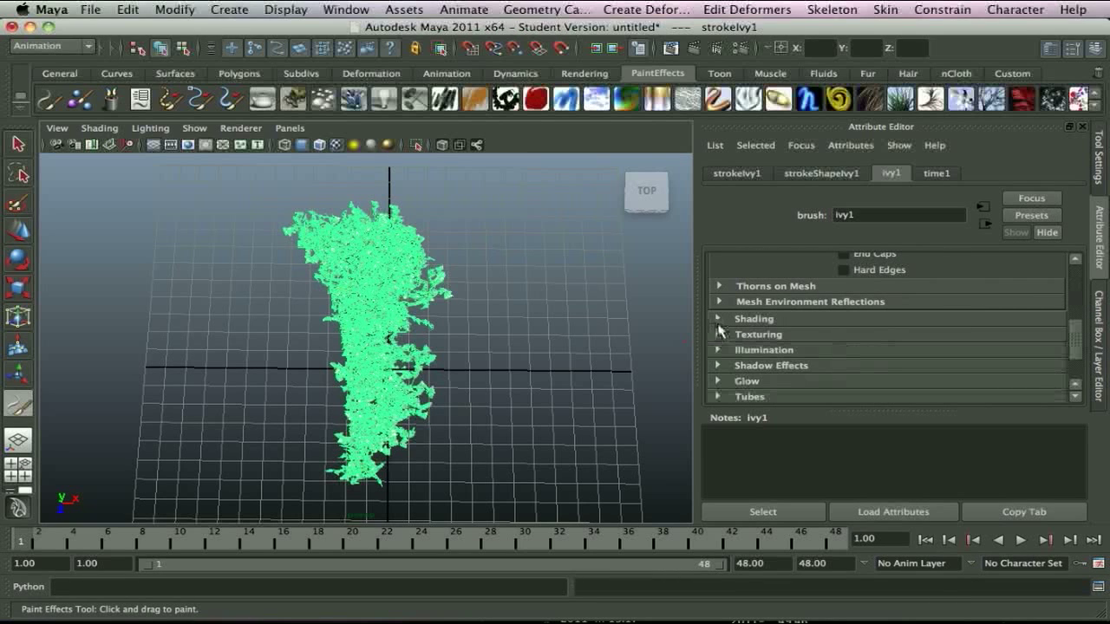
scroll(735, 320, "up", 3)
scroll(737, 309, "up", 5)
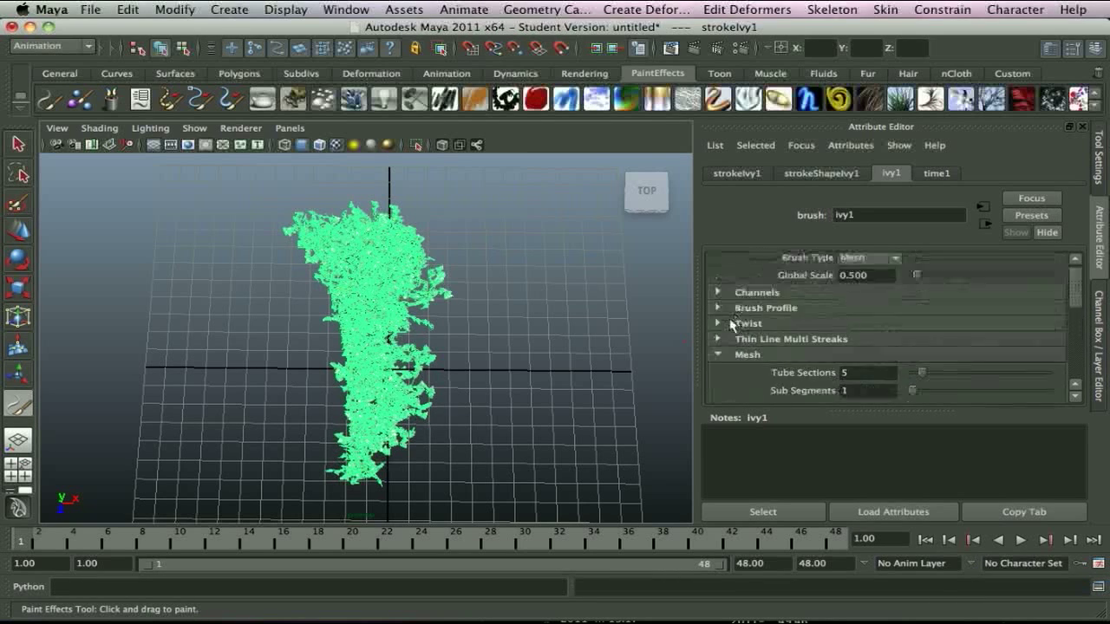
left_click(717, 355)
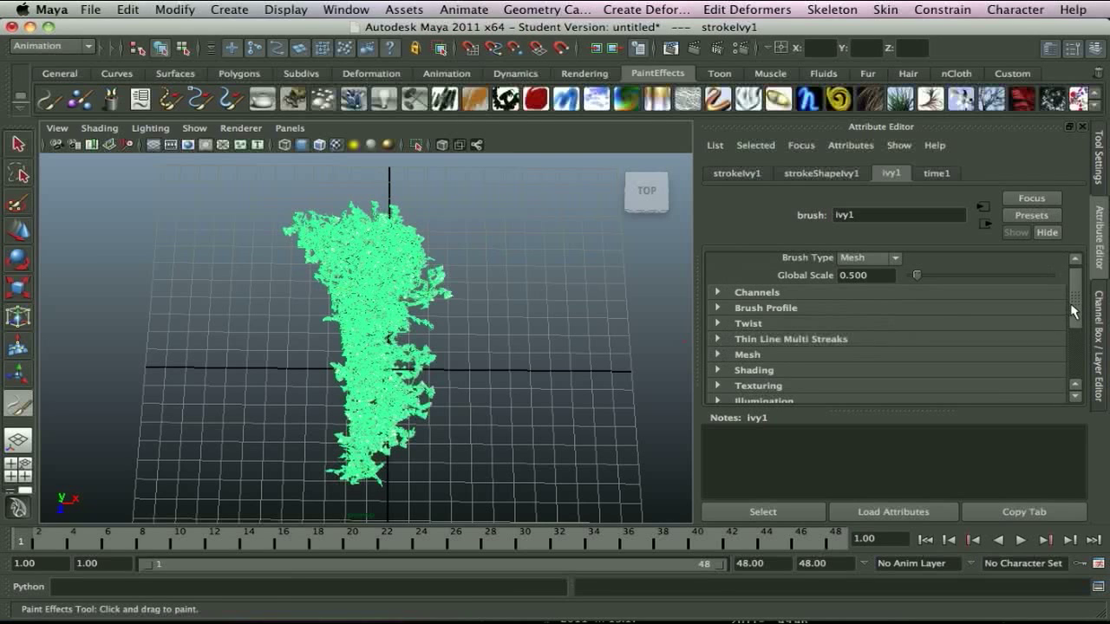
left_click_drag(1073, 312, 1089, 368)
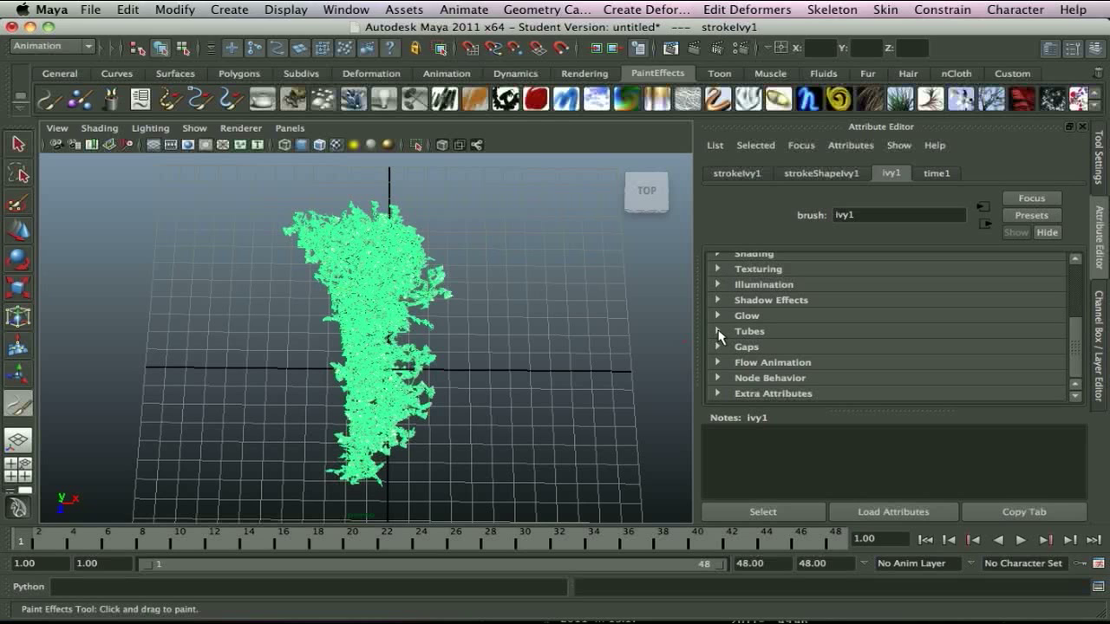
Set ivy1's Tubes Per Step to 2.237 and both tube Length Min and Max to 1.974
left_click(717, 332)
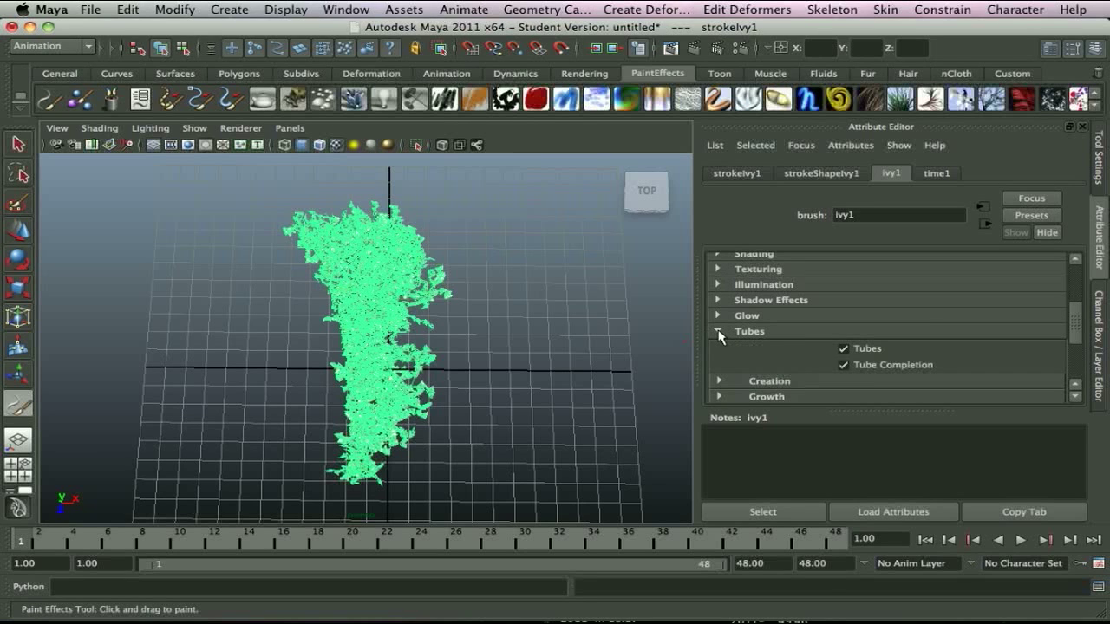
scroll(910, 351, "down", 4)
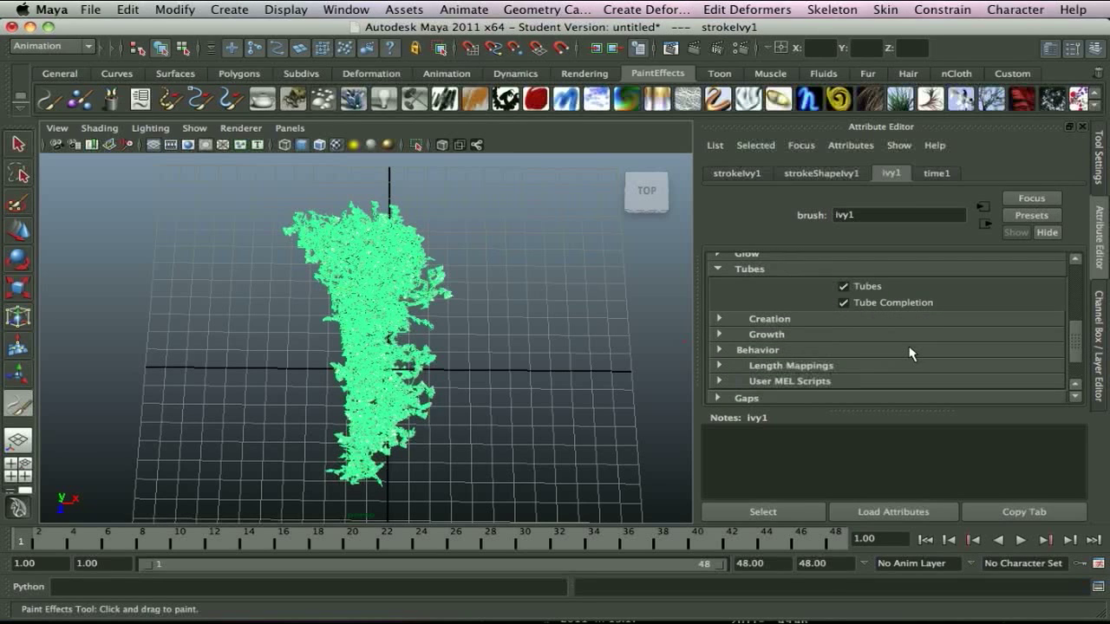
scroll(906, 356, "down", 1)
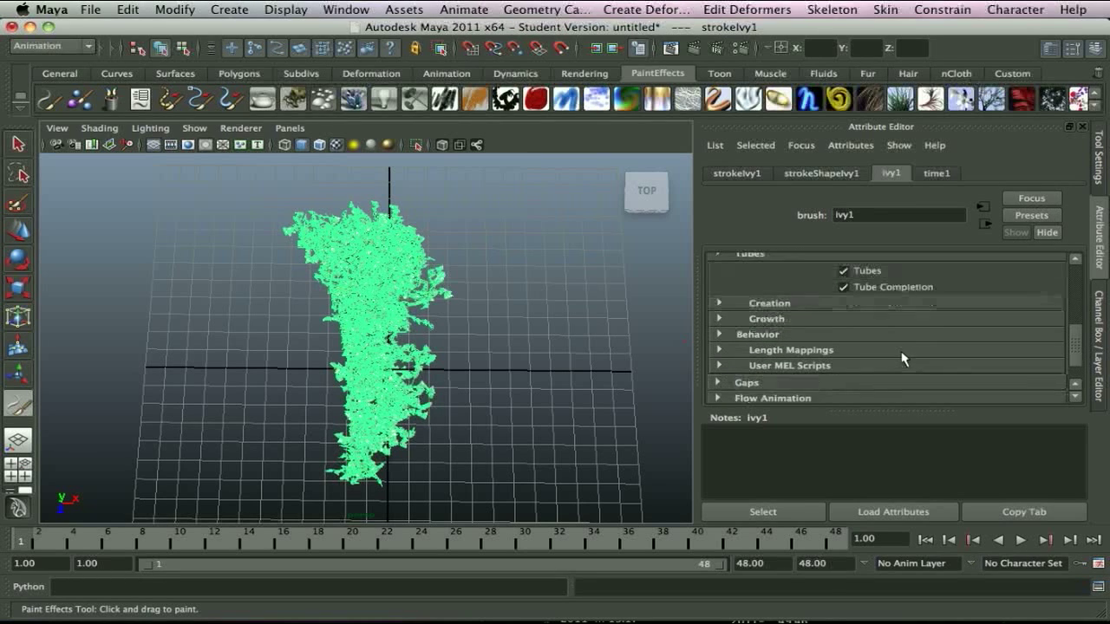
left_click(718, 303)
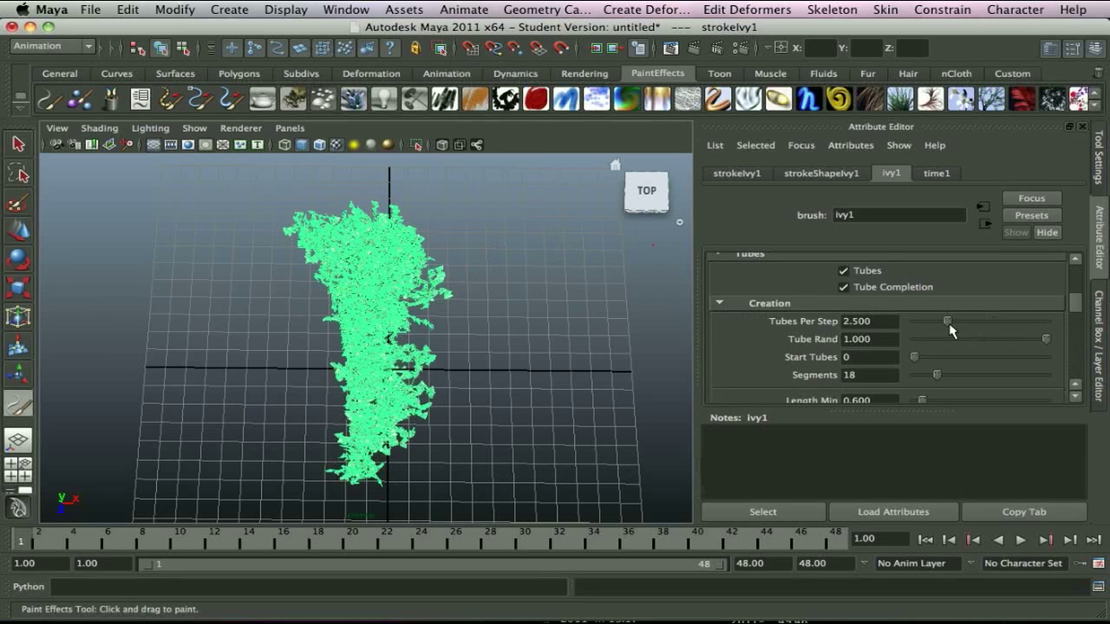
left_click_drag(951, 327, 1018, 325)
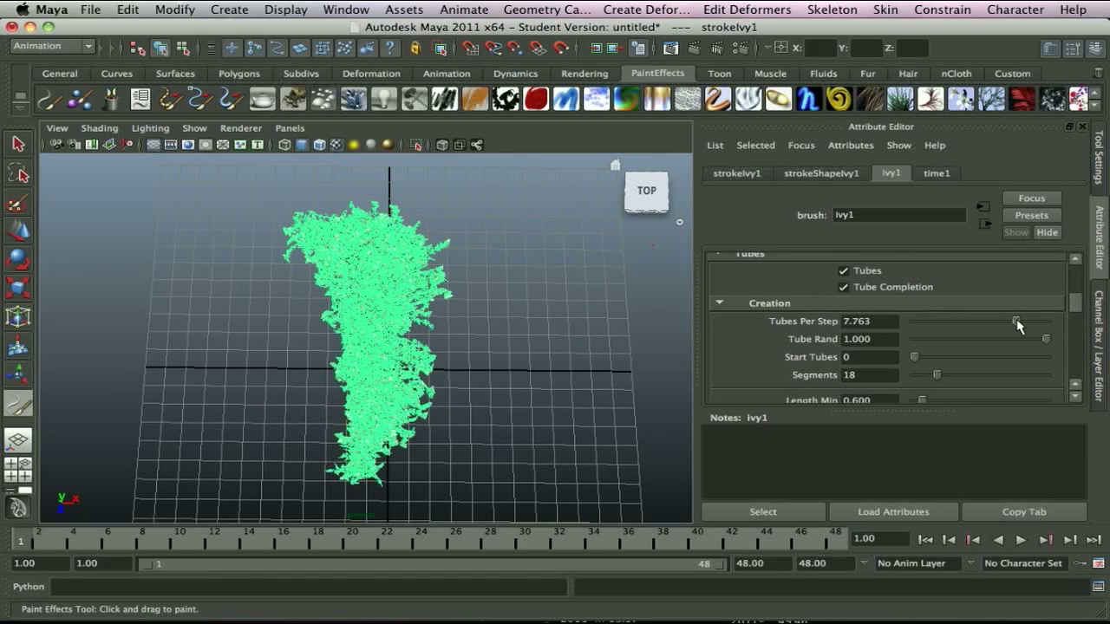
left_click(949, 327)
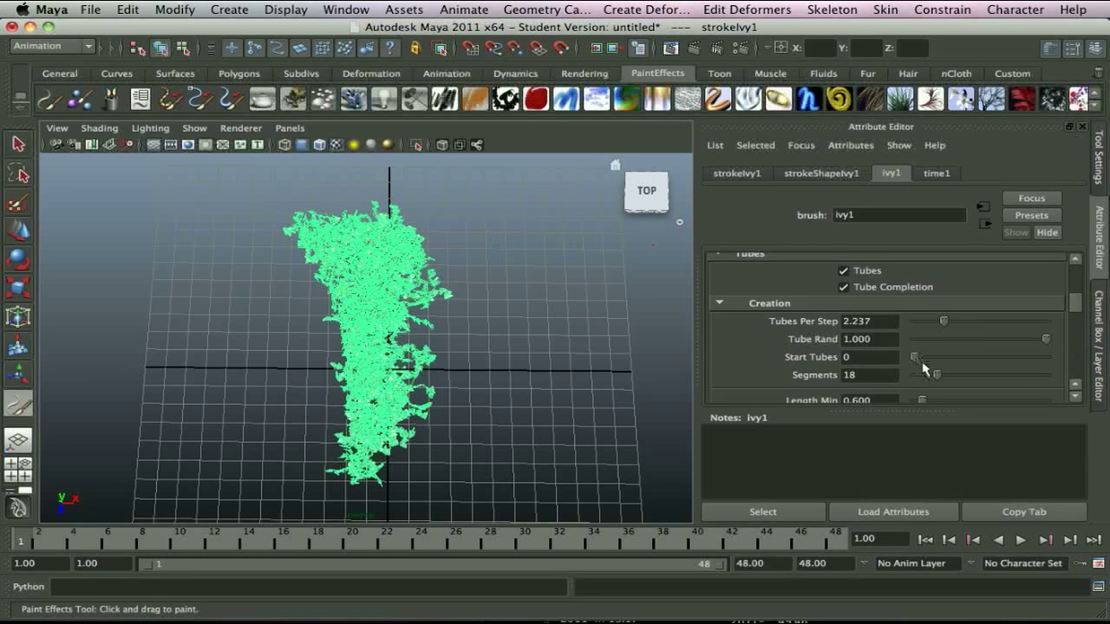
scroll(980, 334, "down", 4)
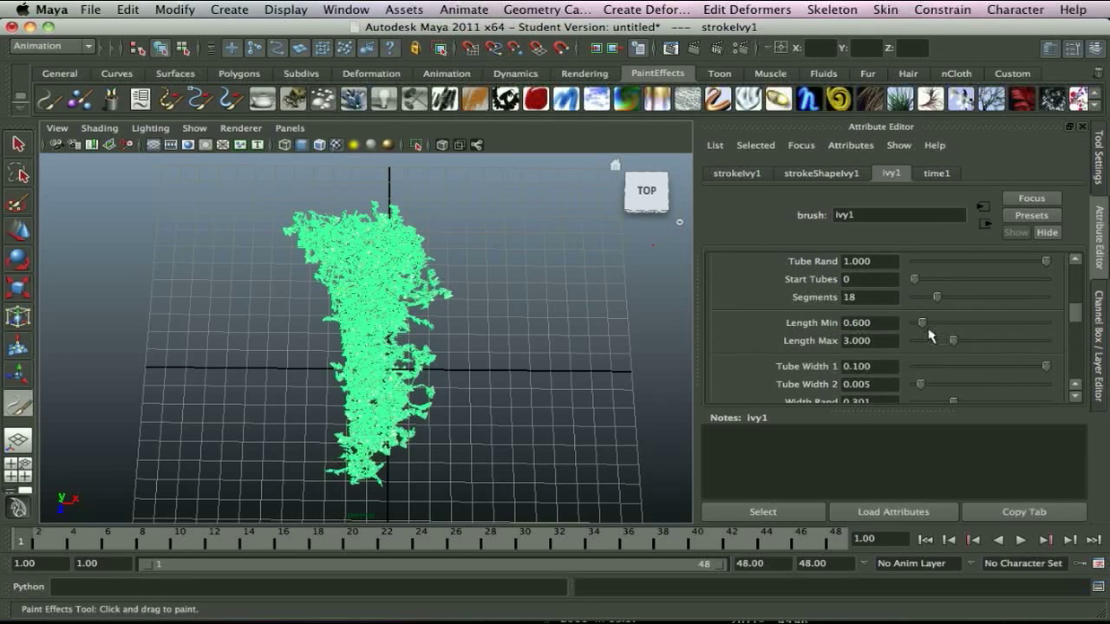
mouse_move(951, 340)
left_mouse_down()
mouse_move(995, 345)
mouse_move(934, 346)
mouse_move(937, 330)
mouse_move(960, 327)
mouse_move(938, 324)
left_mouse_up()
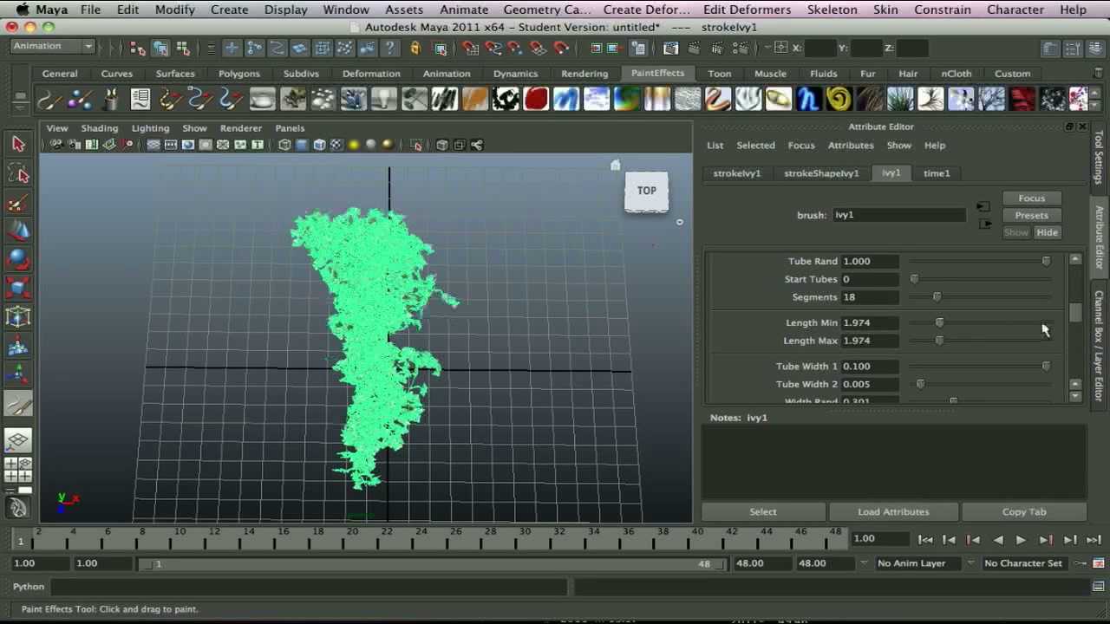
mouse_move(1075, 323)
left_mouse_down()
mouse_move(1094, 375)
mouse_move(1086, 312)
left_mouse_up()
Set the Gravity slider under ivy1's Tubes > Behavior > Forces to 0.135
left_click(719, 313)
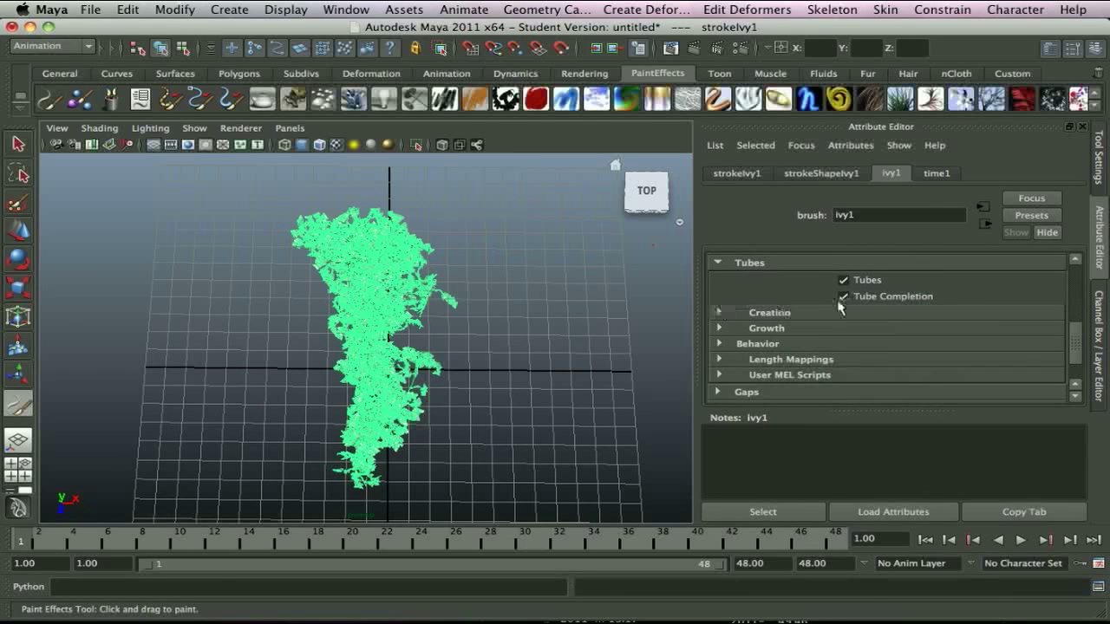
scroll(726, 321, "down", 2)
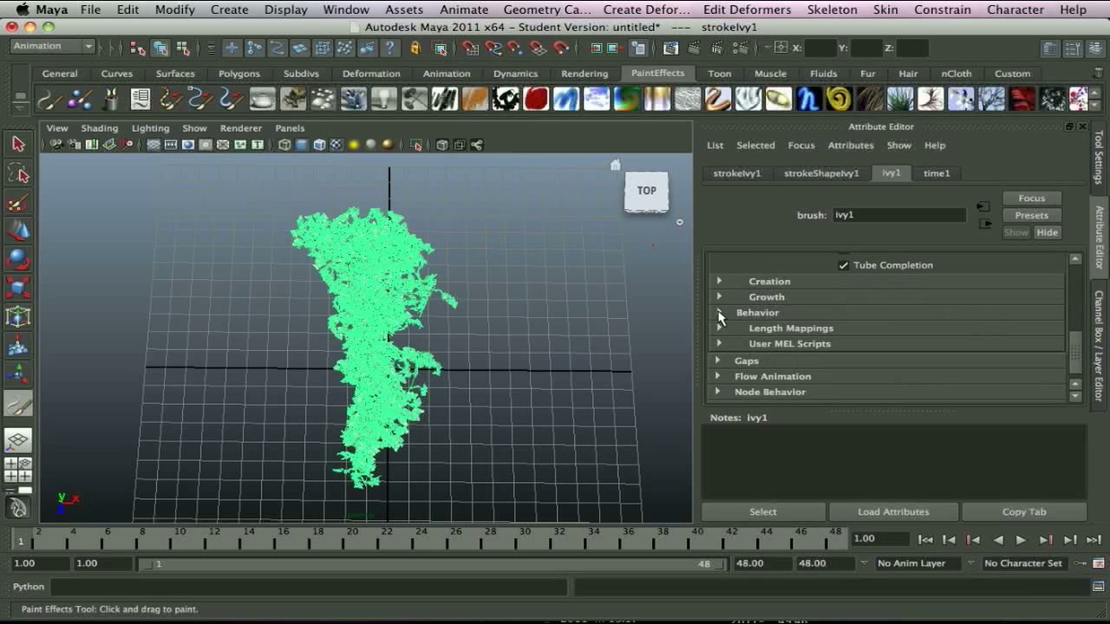
left_click(718, 314)
scroll(911, 322, "down", 2)
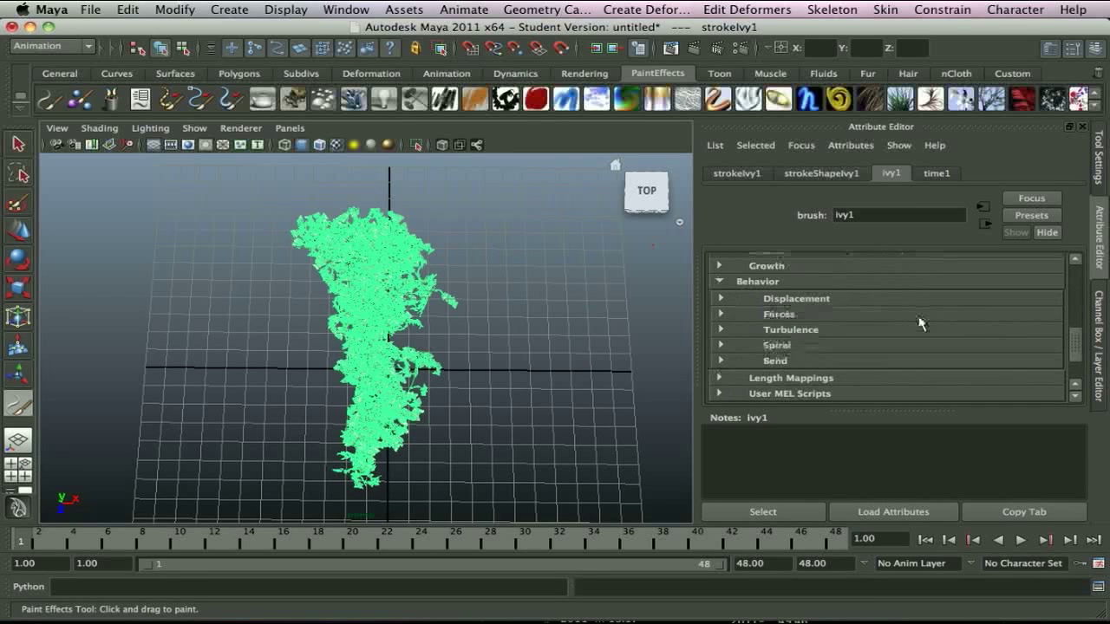
left_click(721, 318)
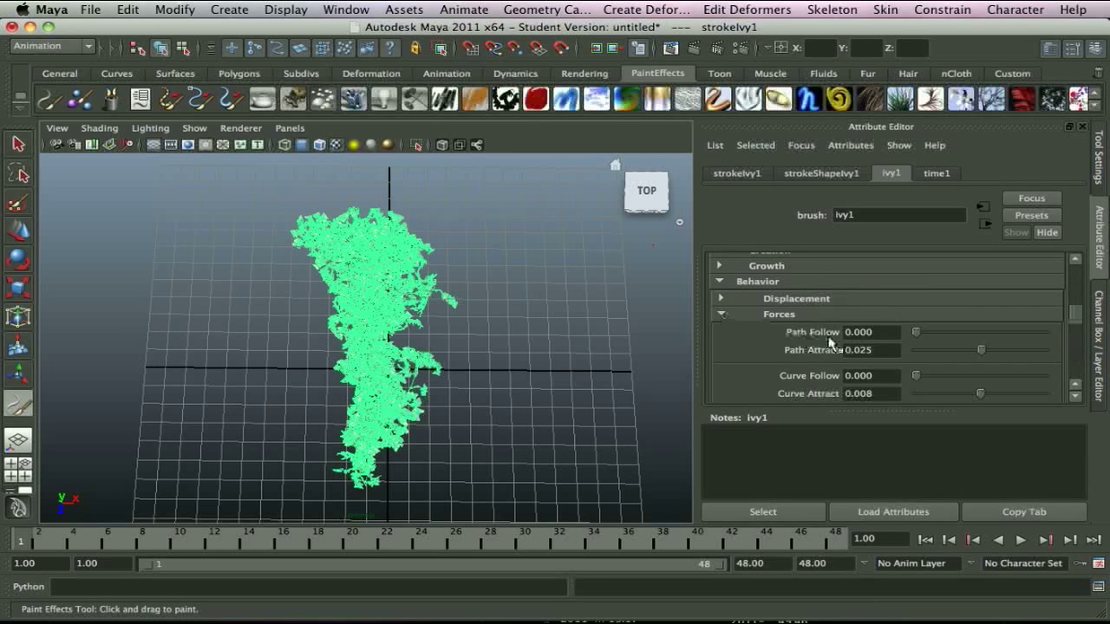
scroll(867, 347, "down", 5)
scroll(880, 351, "down", 6)
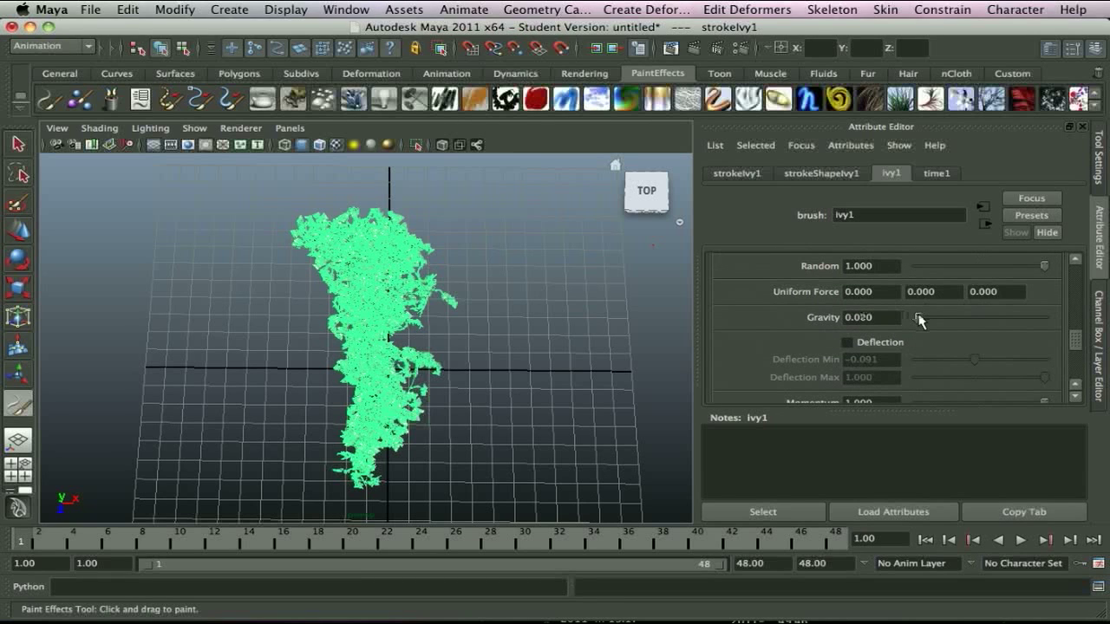
mouse_move(941, 321)
left_mouse_down()
mouse_move(978, 322)
mouse_move(934, 322)
left_mouse_up()
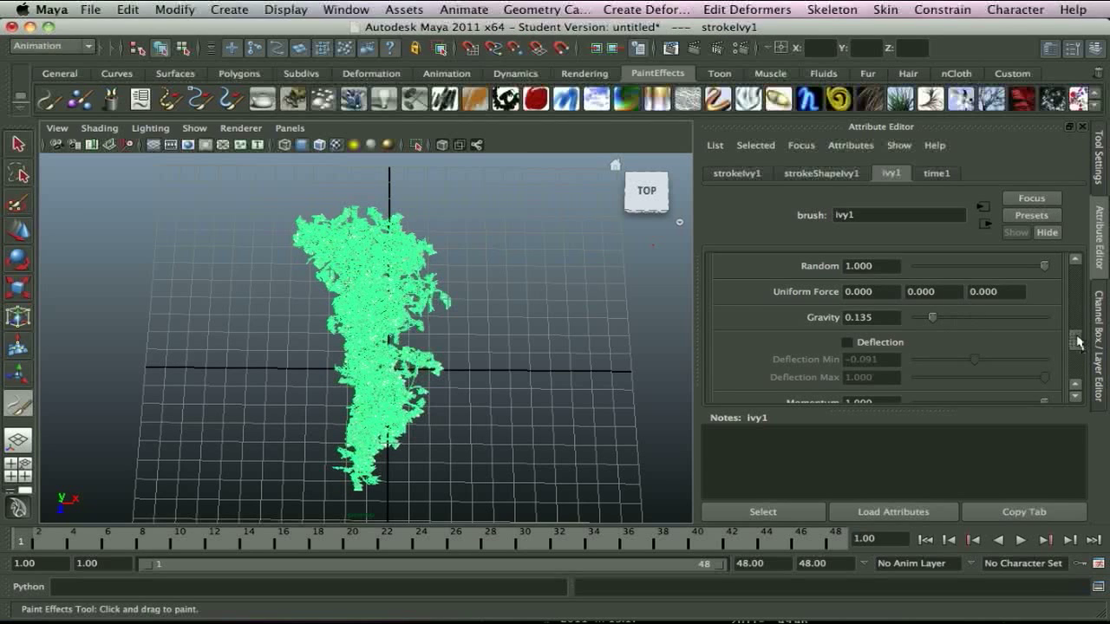
left_click_drag(1076, 338, 1077, 365)
Try Grass Wind as the ivy's turbulence type and play the animation to preview it
left_click(722, 314)
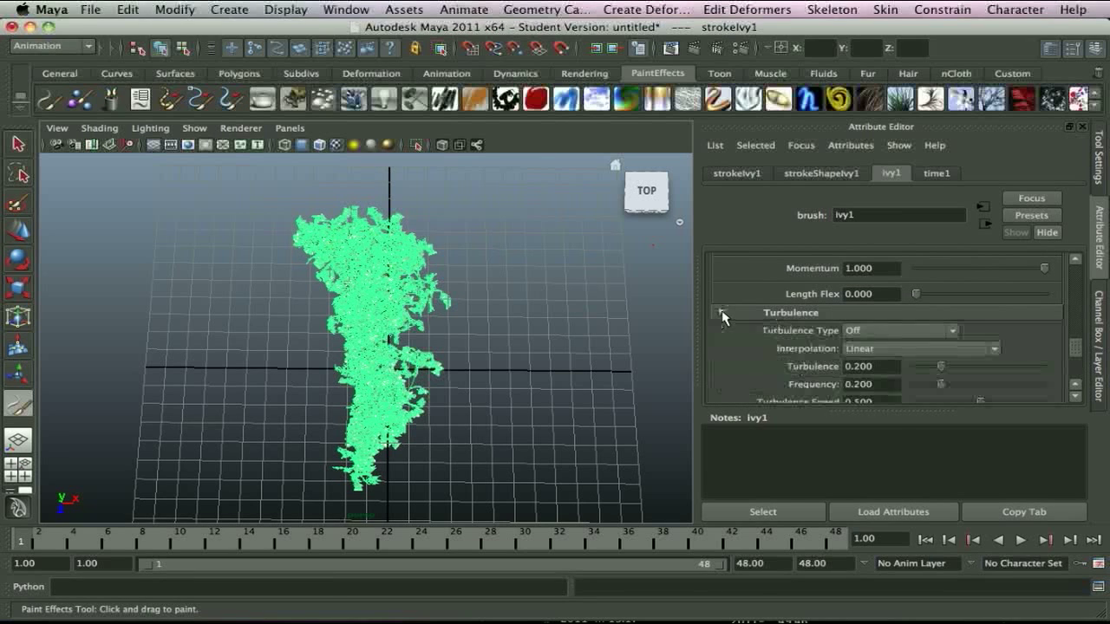
left_click(954, 333)
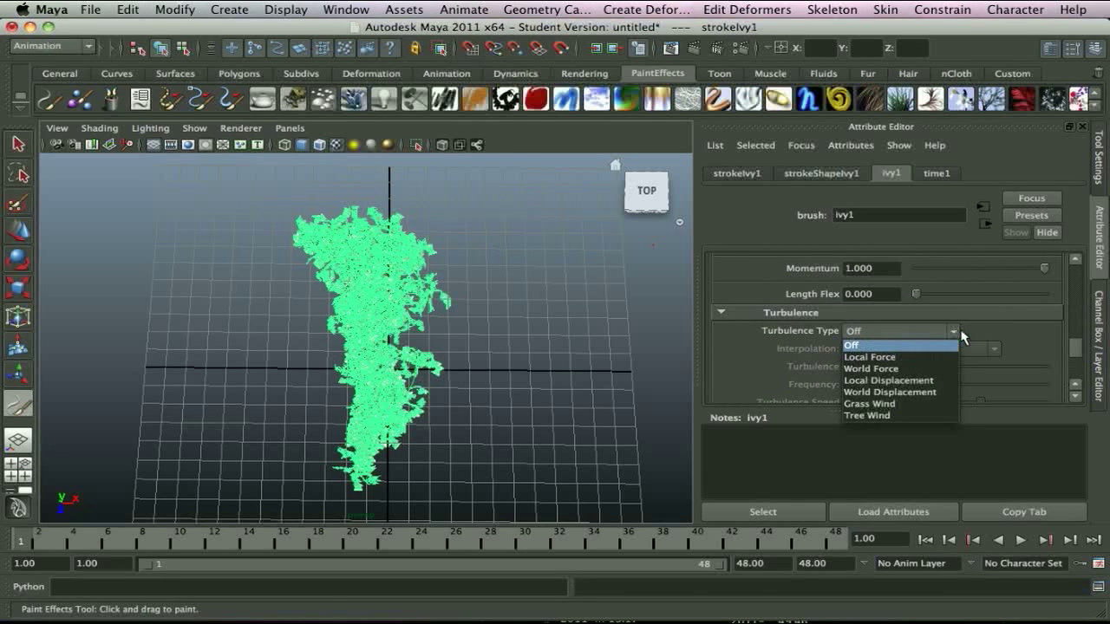
left_click(1075, 351)
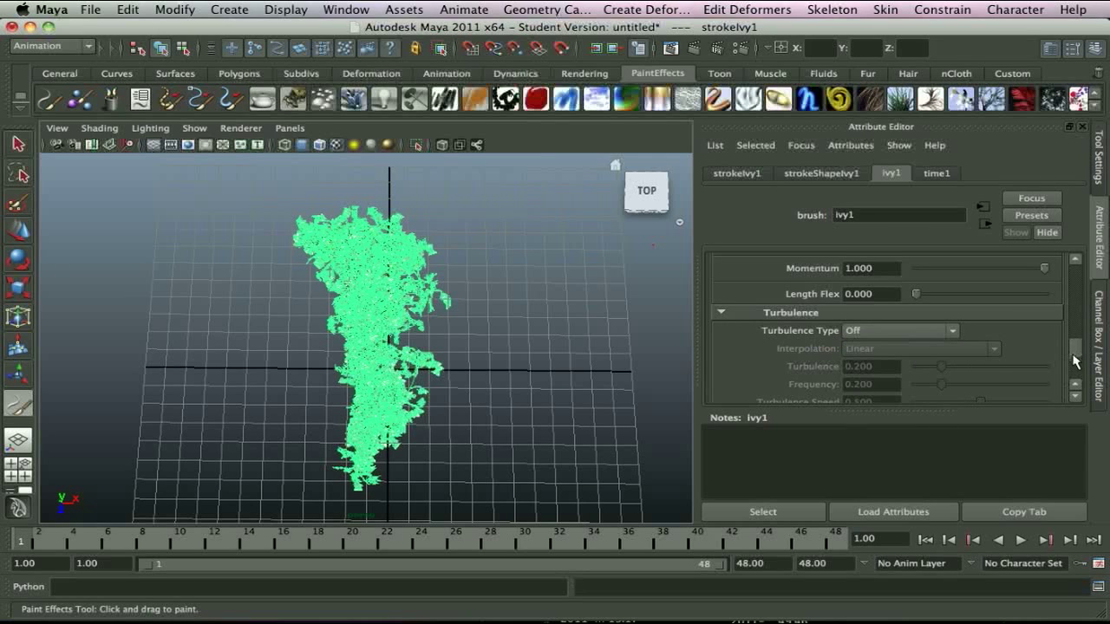
left_click_drag(1077, 359, 1077, 366)
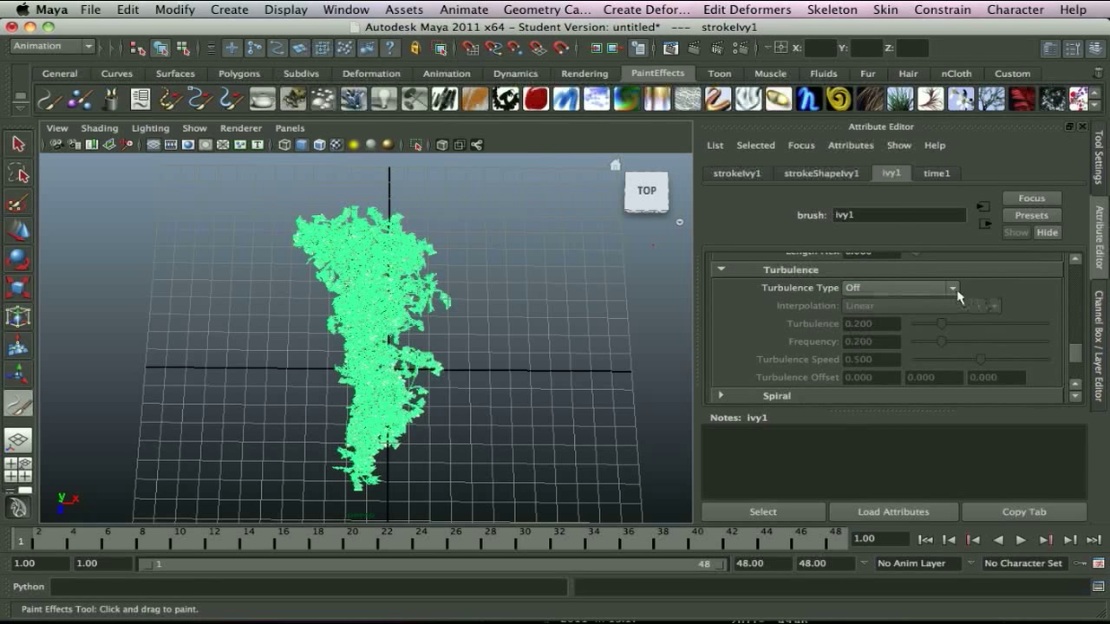
left_click(954, 289)
left_click(940, 361)
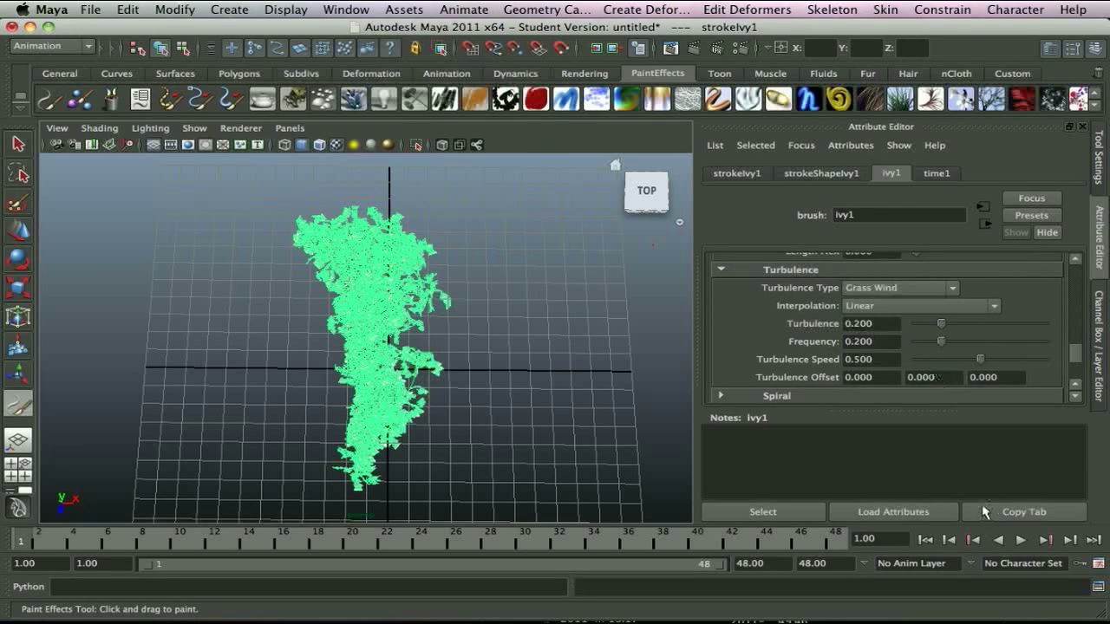
left_click(1021, 540)
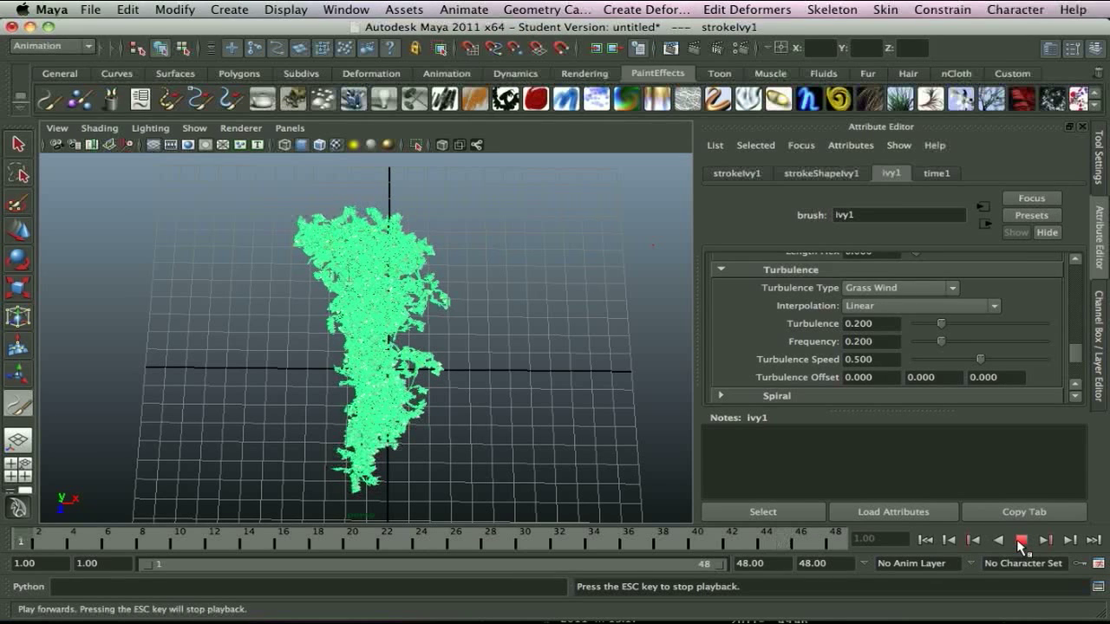
Switch the turbulence type to Tree Wind, preview playback, and set Turbulence to 0.223
left_click(1021, 541)
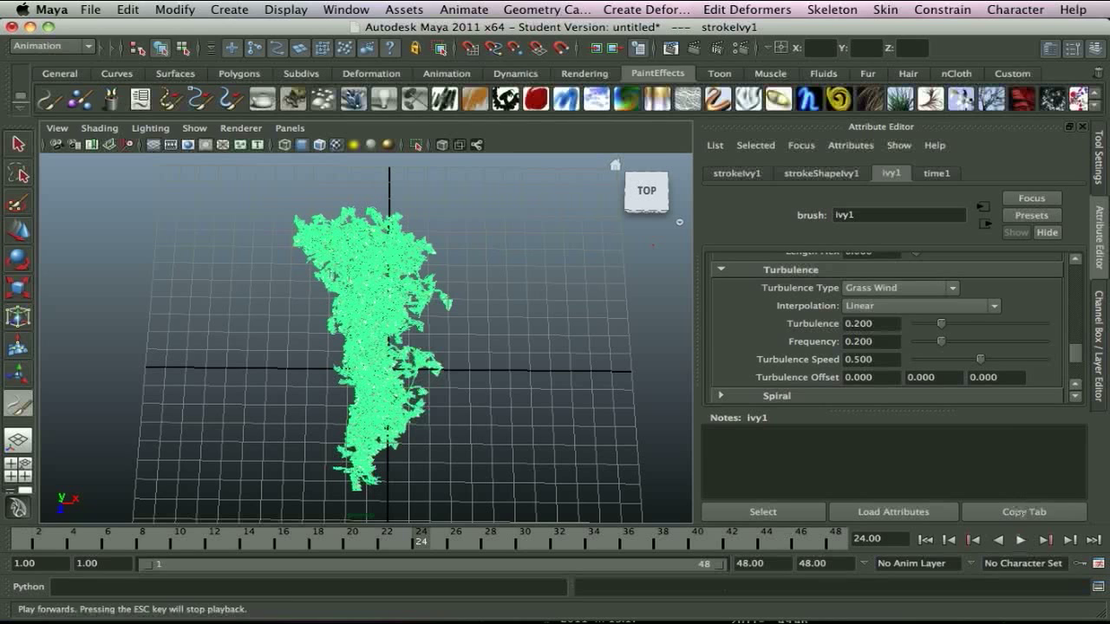
left_click(952, 288)
left_click(920, 373)
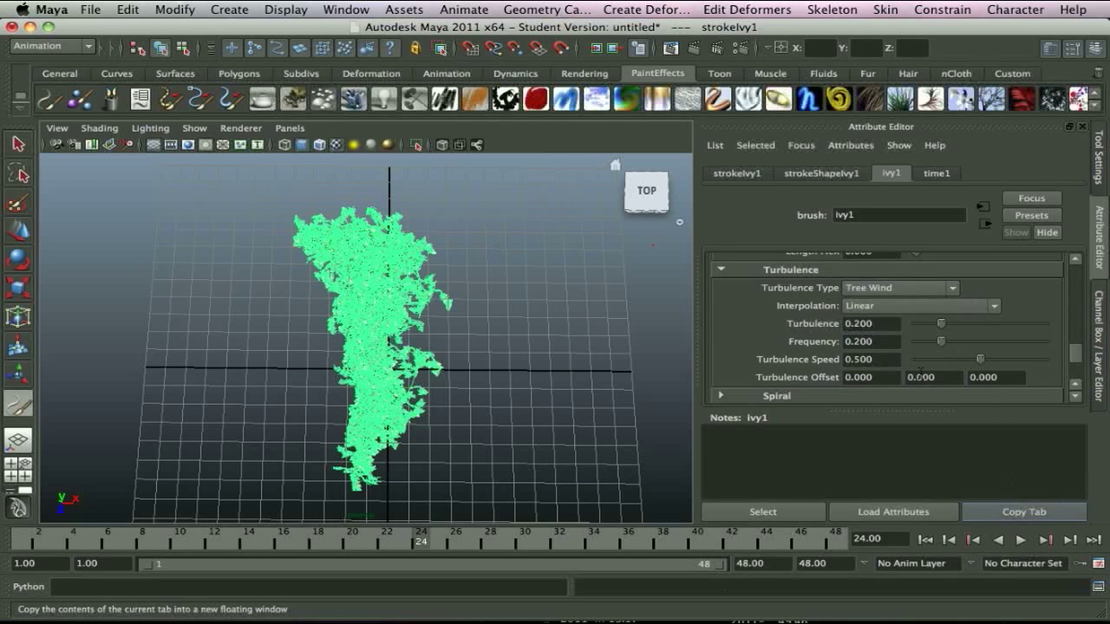
left_click(1021, 541)
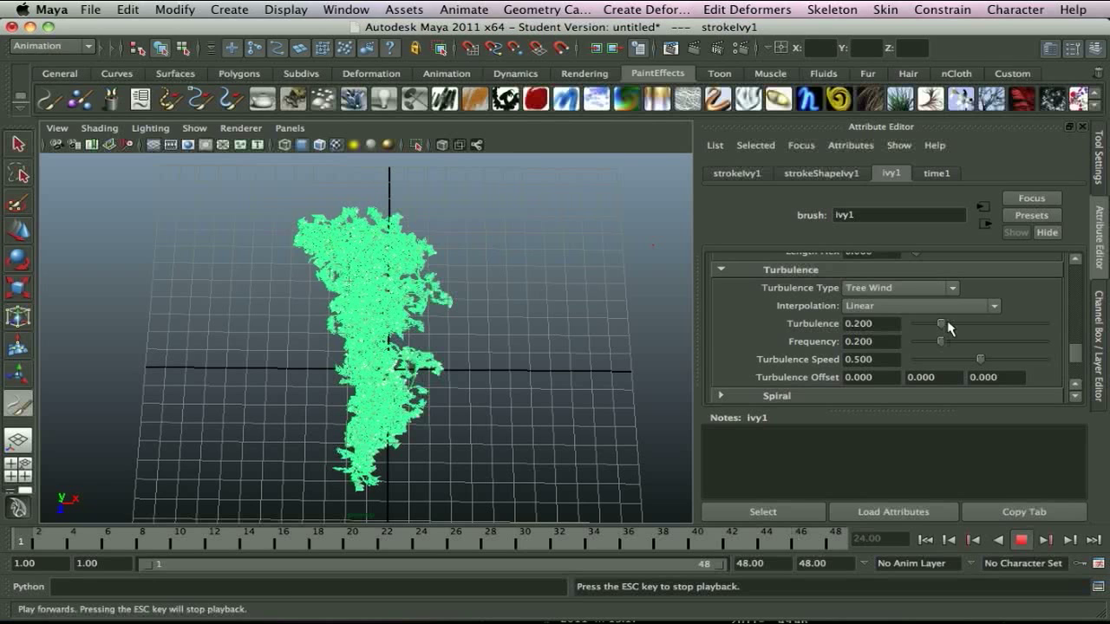
key("Escape")
left_click_drag(949, 323, 939, 324)
left_click_drag(1075, 354, 1074, 377)
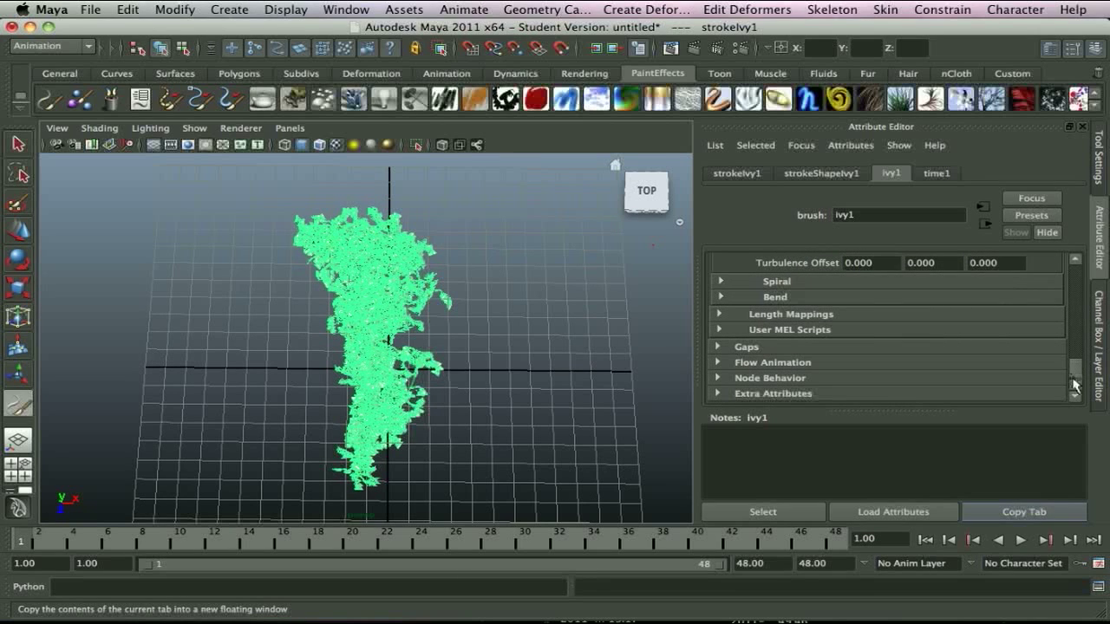
Set Flow Speed to 0.167, preview the flowing ivy, and render the current frame in mental ray
left_click(718, 363)
left_click_drag(978, 385, 990, 385)
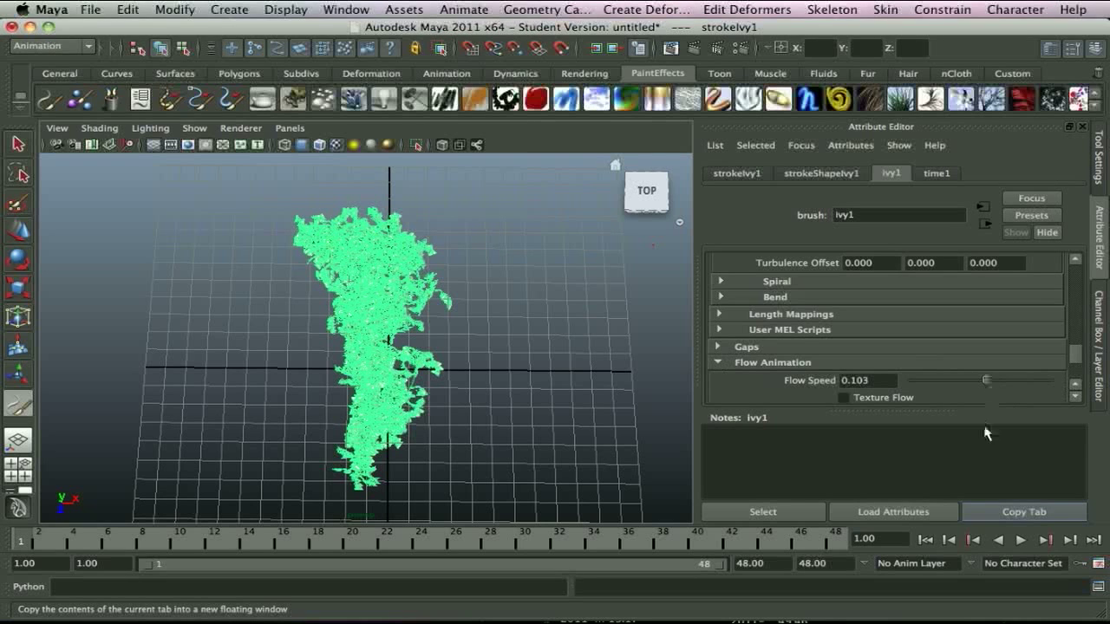
left_click(1020, 539)
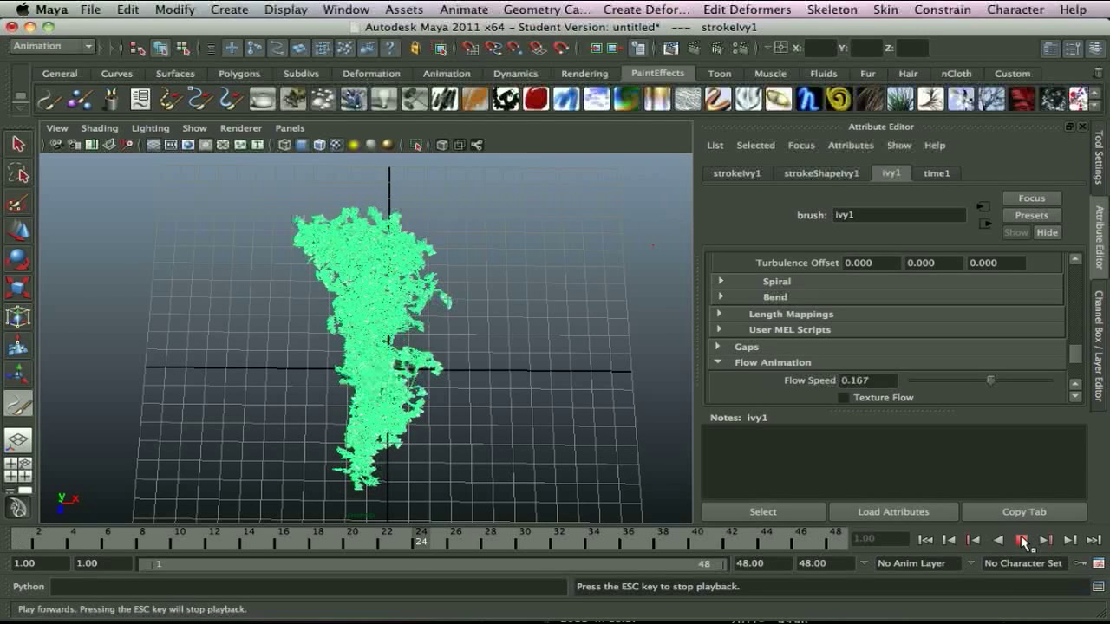
left_click(1023, 540)
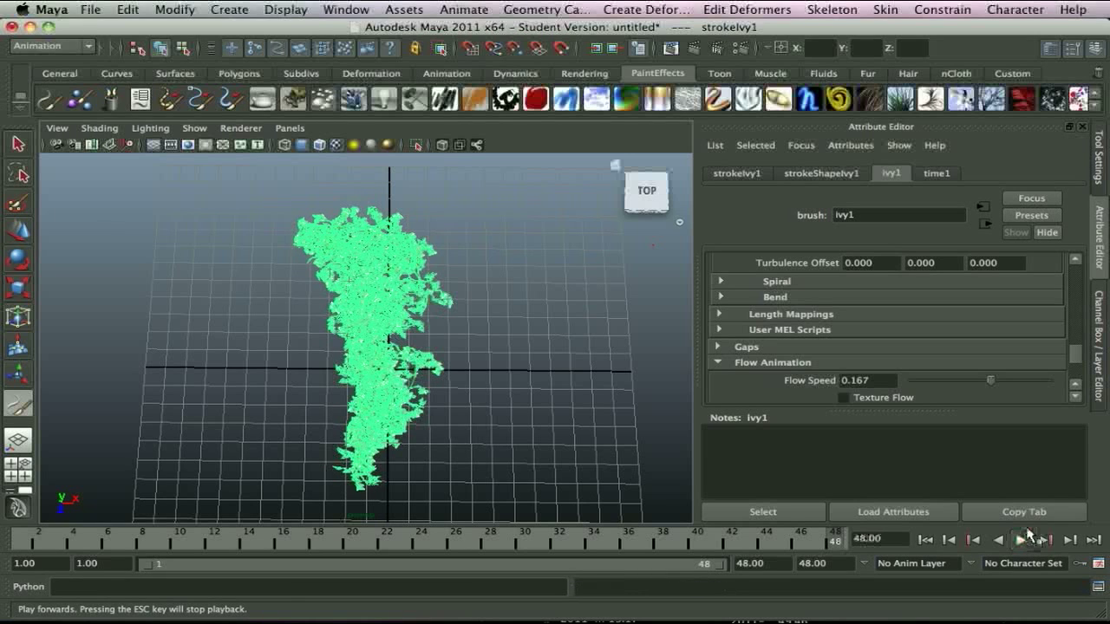
mouse_move(1075, 354)
left_mouse_down()
mouse_move(1079, 373)
mouse_move(1076, 303)
left_mouse_up()
left_click(691, 49)
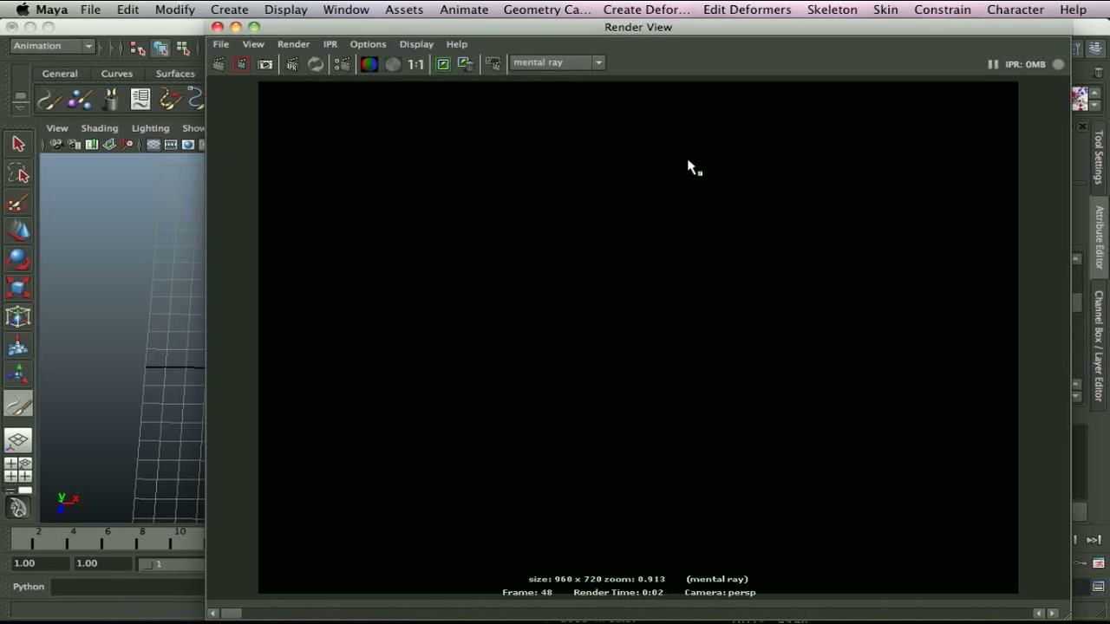
Re-render frame 48 with Maya Software instead of mental ray, then close Render View
scroll(687, 167, "up", 2)
scroll(688, 167, "up", 1)
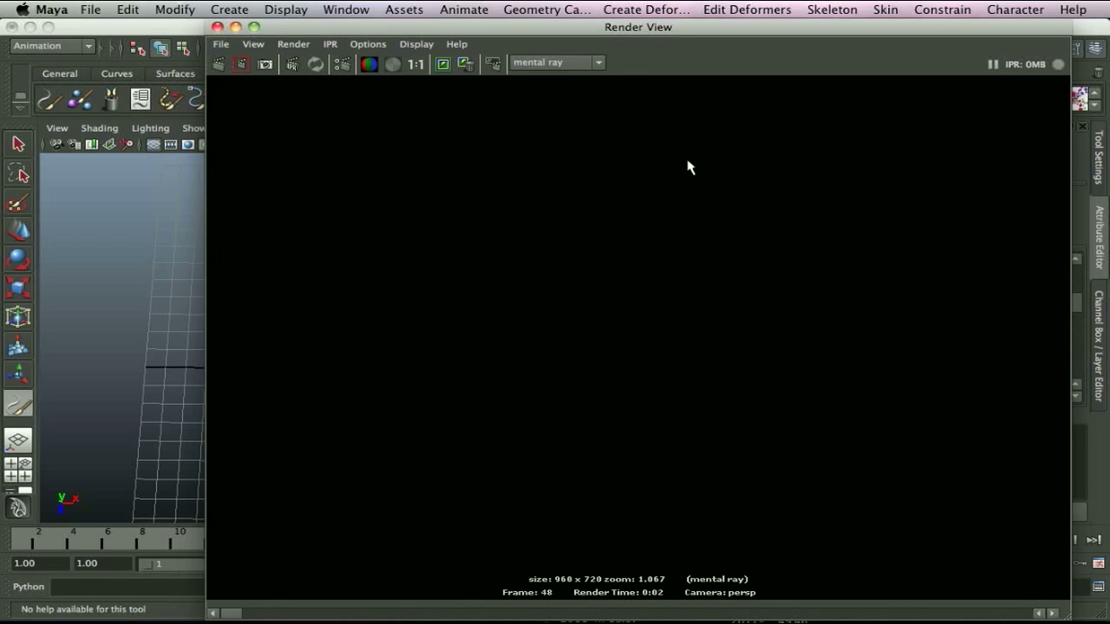
scroll(688, 167, "down", 1)
scroll(688, 168, "up", 1)
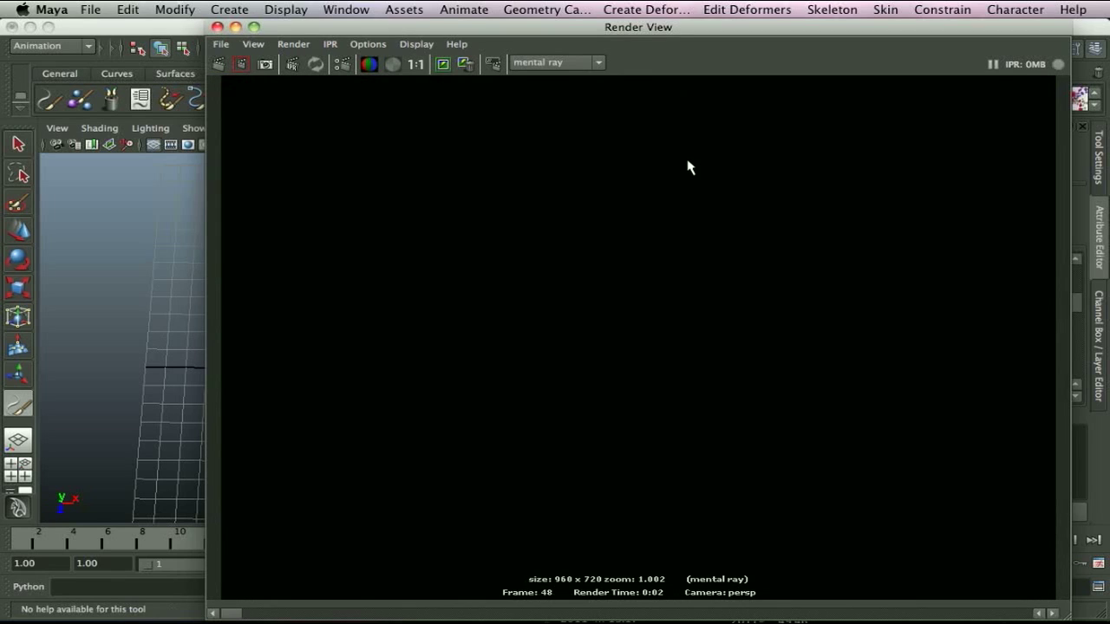
scroll(688, 168, "down", 1)
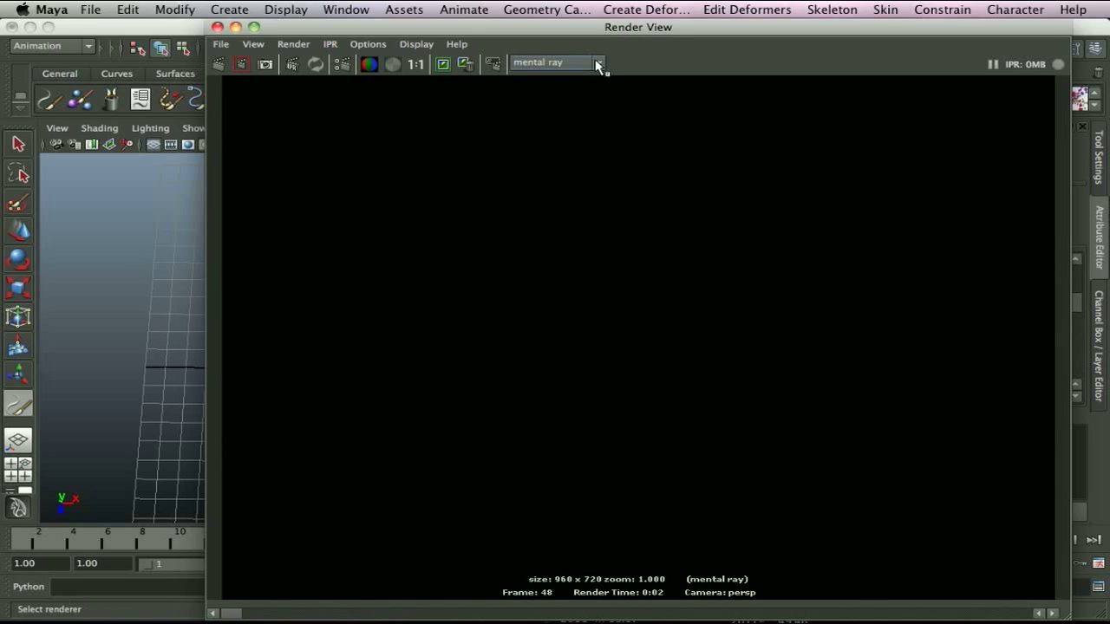
left_click(572, 62)
left_click(577, 76)
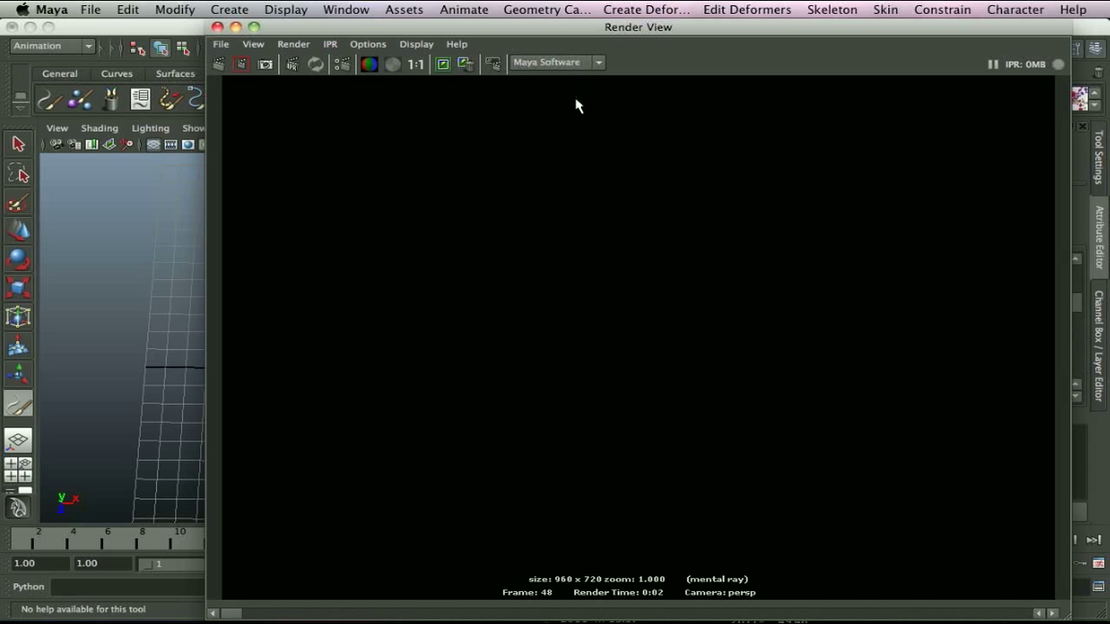
left_click(218, 64)
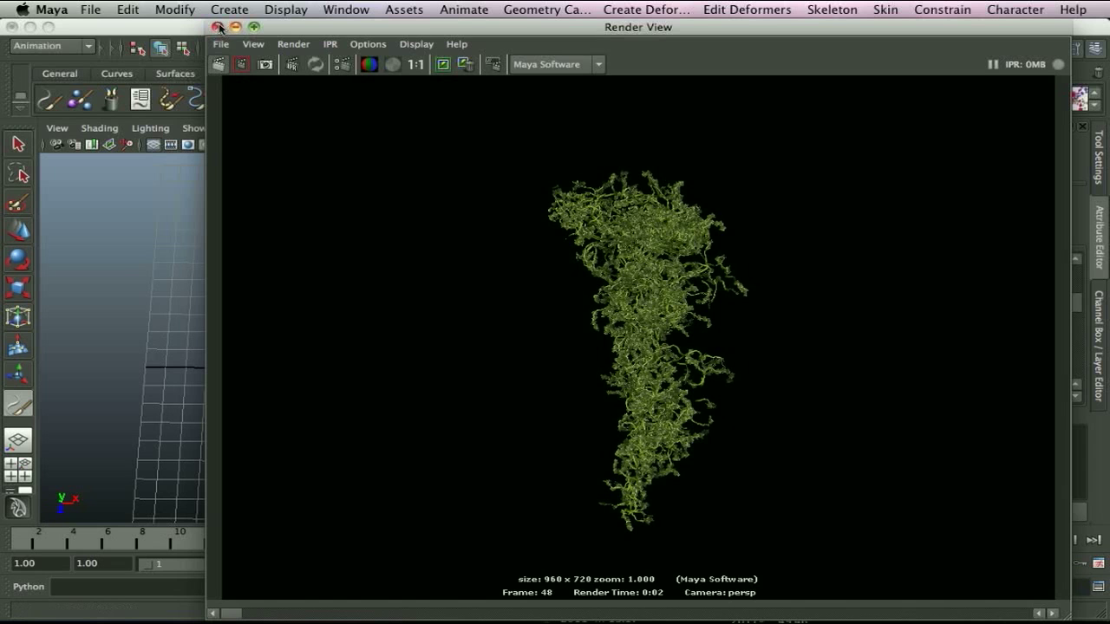
left_click(218, 27)
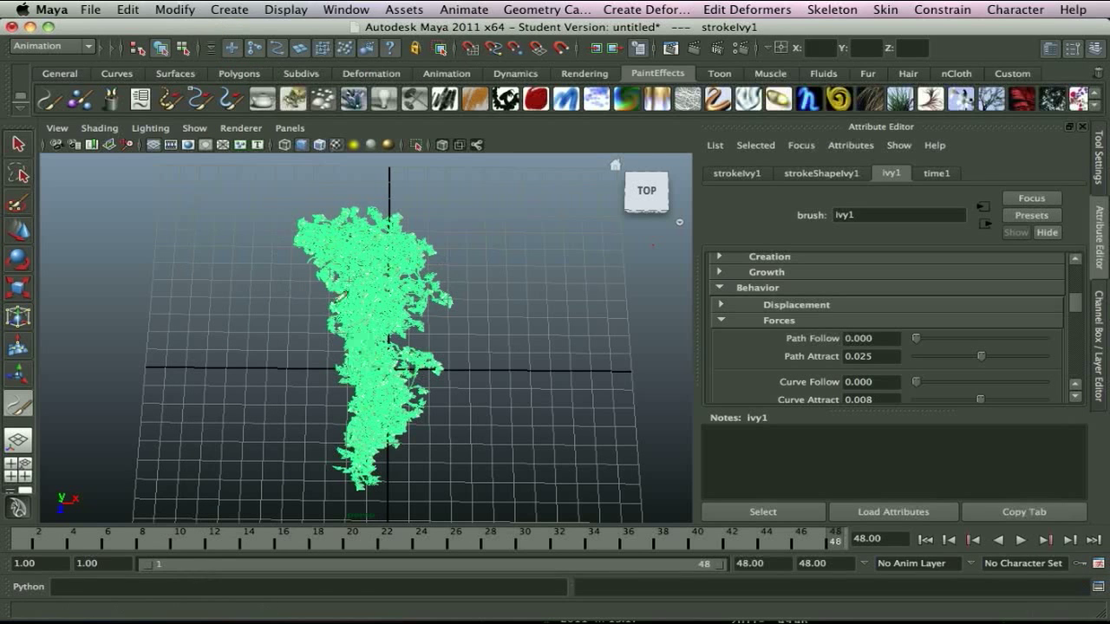
Convert the ivy Paint Effects stroke into polygons with Modify > Convert > Paint Effects to Polygons
left_click(169, 11)
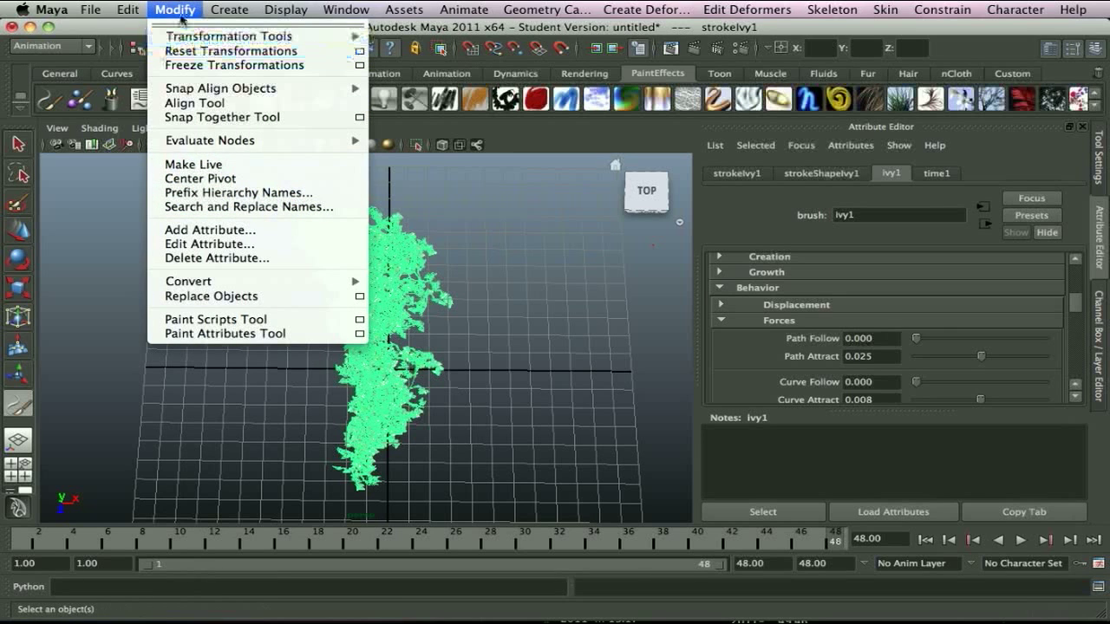
mouse_move(299, 281)
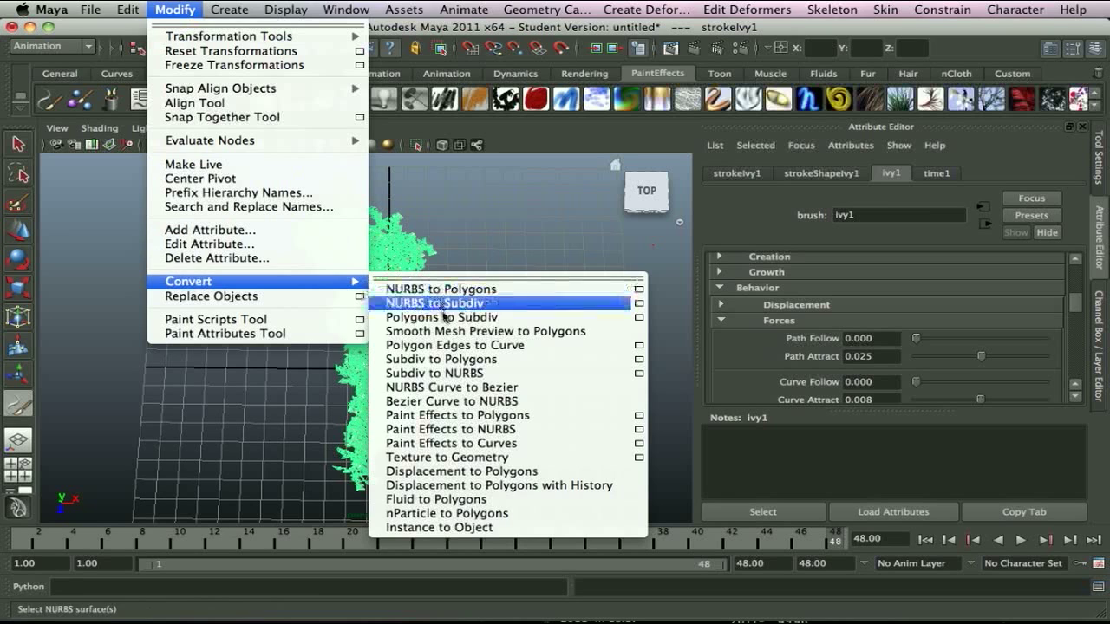
left_click(480, 416)
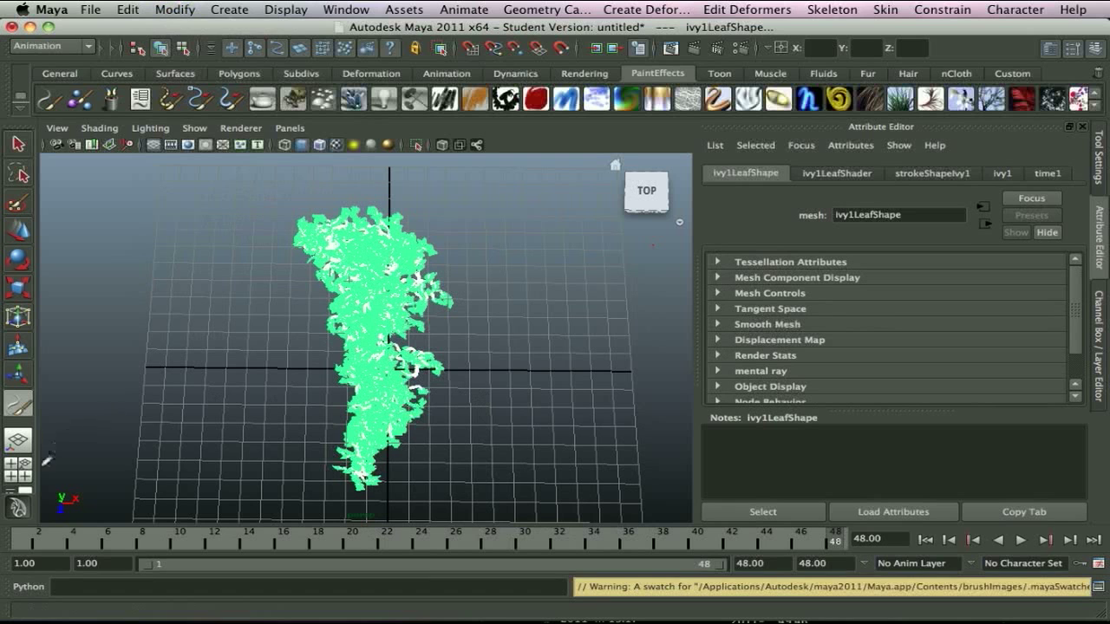
Use the Persp/Outliner layout with a wider outliner and frame the ivy mesh
left_click(24, 491)
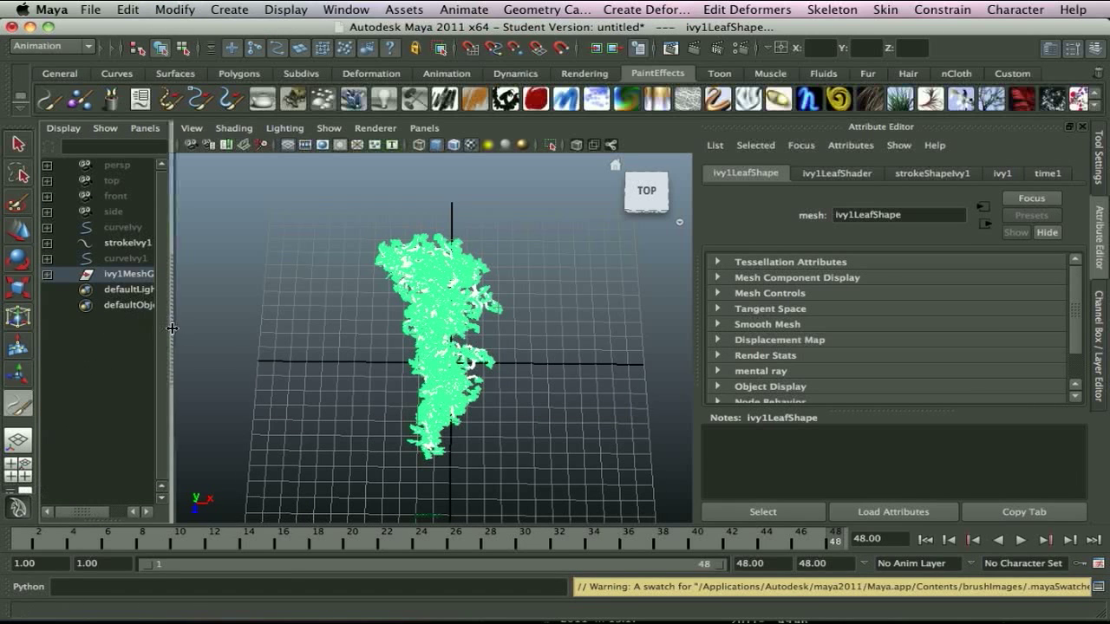
left_click_drag(173, 328, 213, 327)
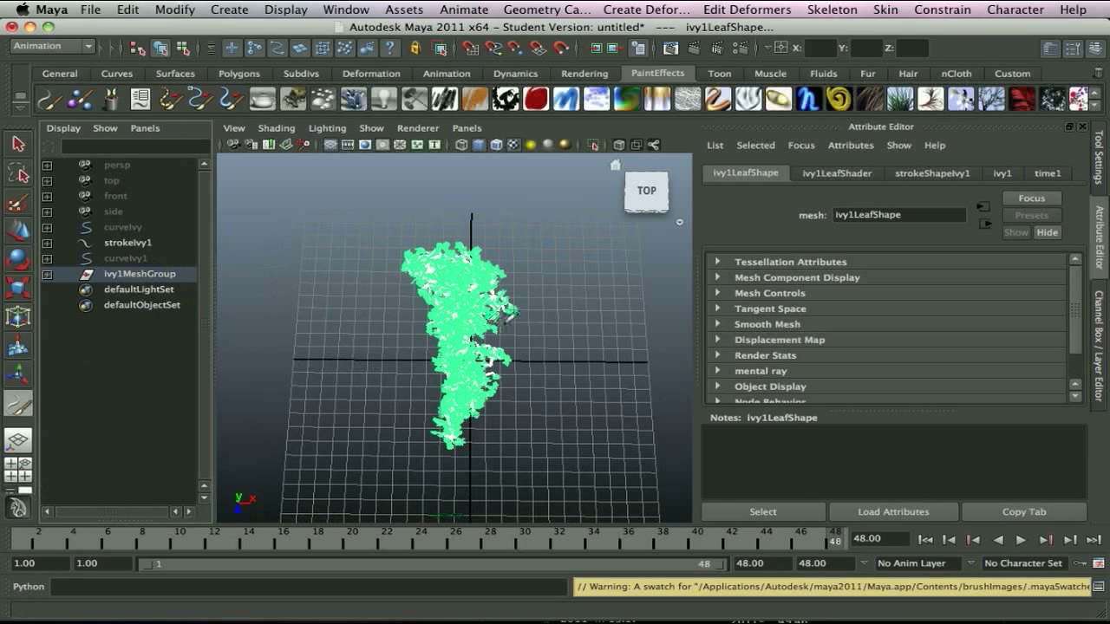
key("f")
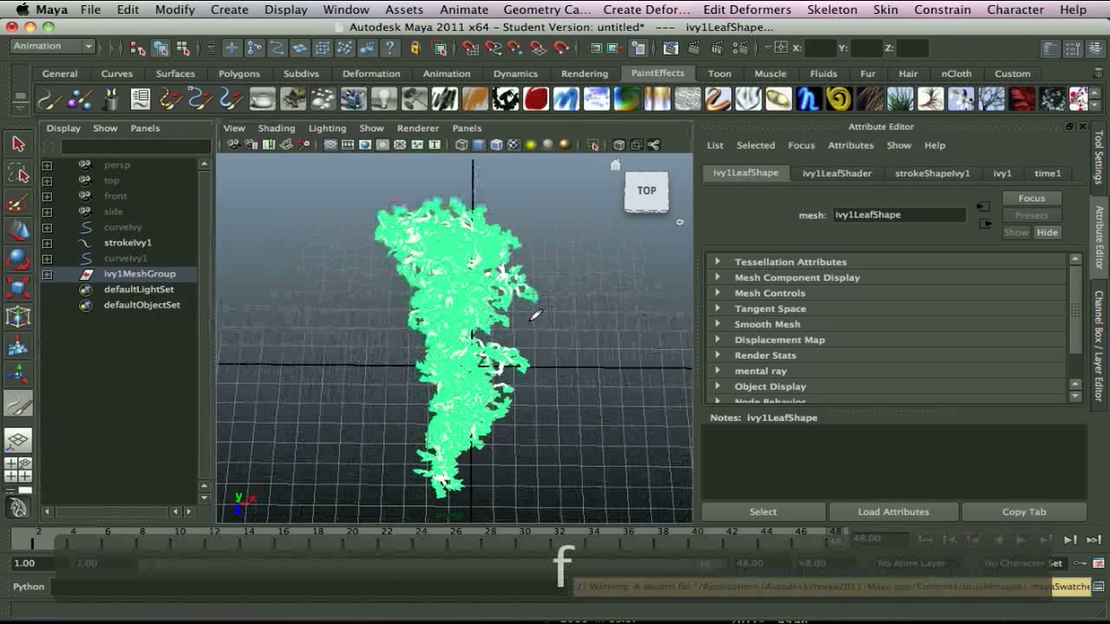
Rotate ivy1MeshGroup to about 79° on X so it stands upright, then deselect it
scroll(535, 315, "up", 5)
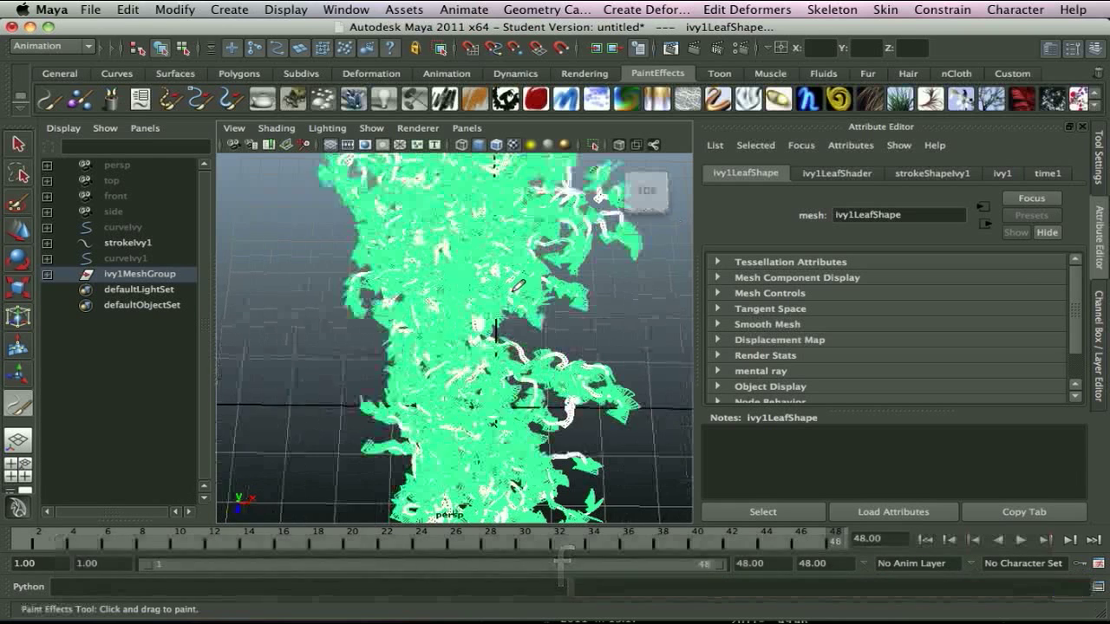
scroll(517, 286, "down", 8)
scroll(517, 287, "up", 5)
scroll(518, 286, "down", 5)
scroll(517, 287, "up", 5)
left_click(112, 274)
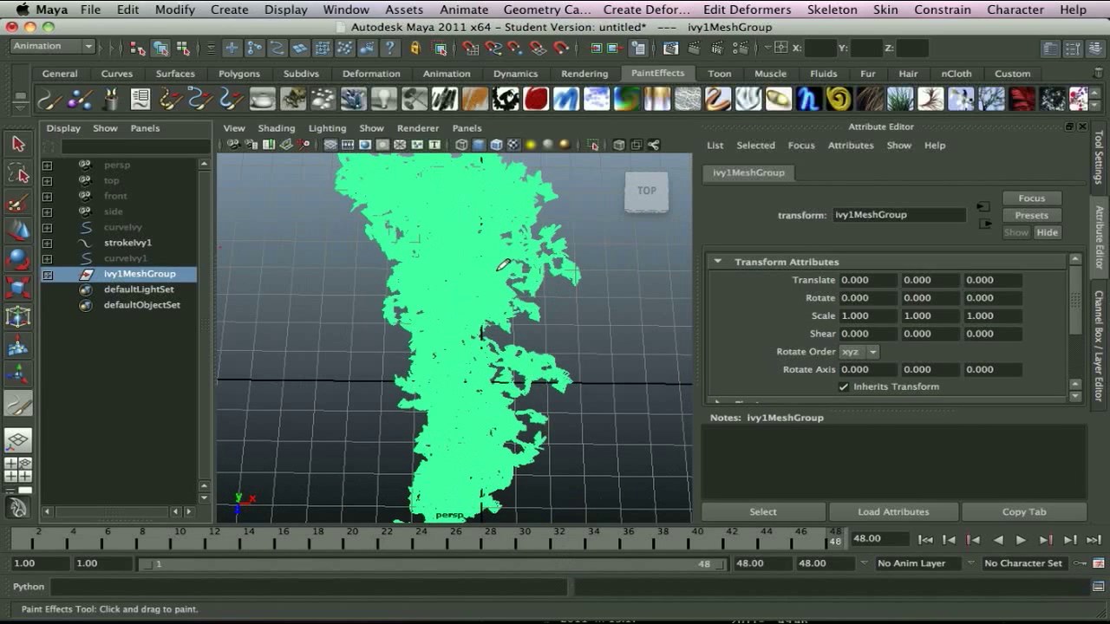
key("e")
mouse_move(486, 345)
left_mouse_down()
mouse_move(477, 438)
mouse_move(482, 350)
left_mouse_up()
key("super+f")
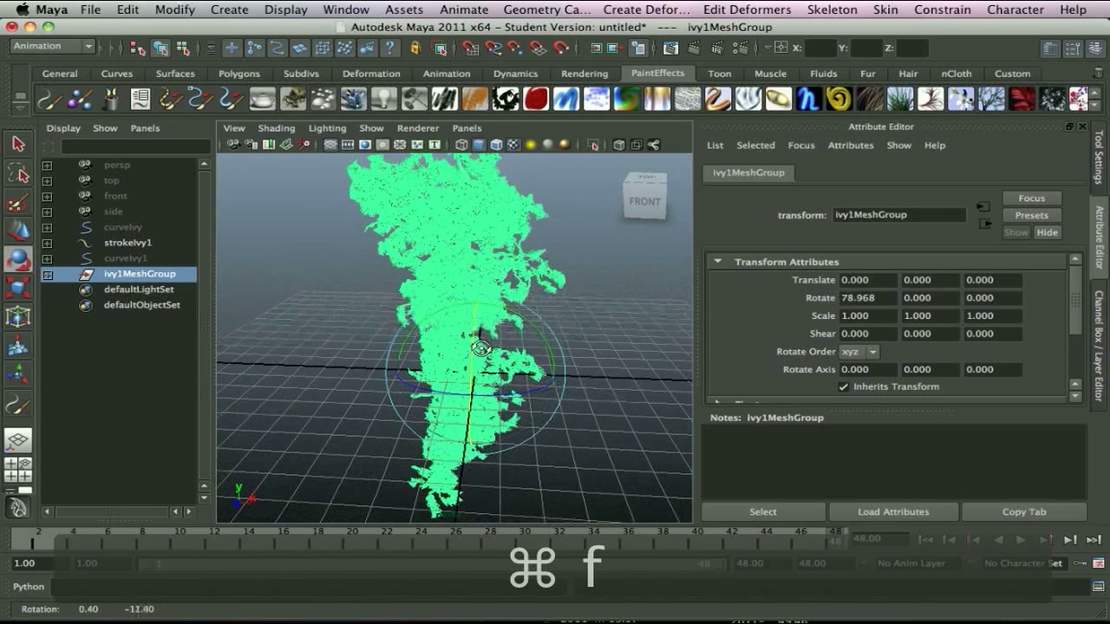
left_click(289, 282)
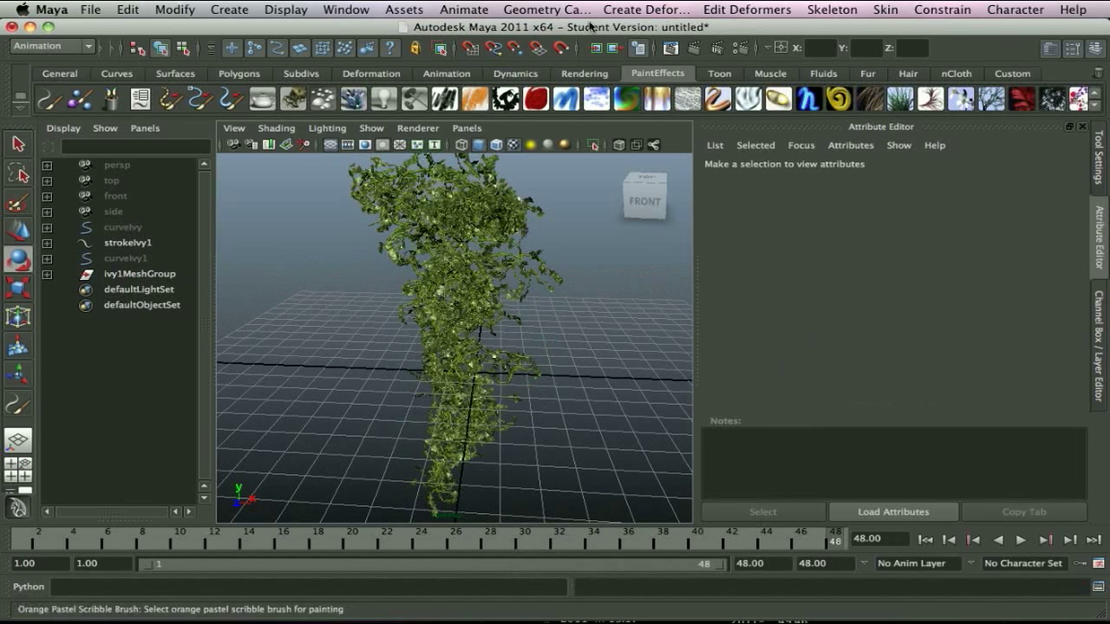
Render the frame, switch the Render View to mental ray, re-render, then close the window
left_click(695, 48)
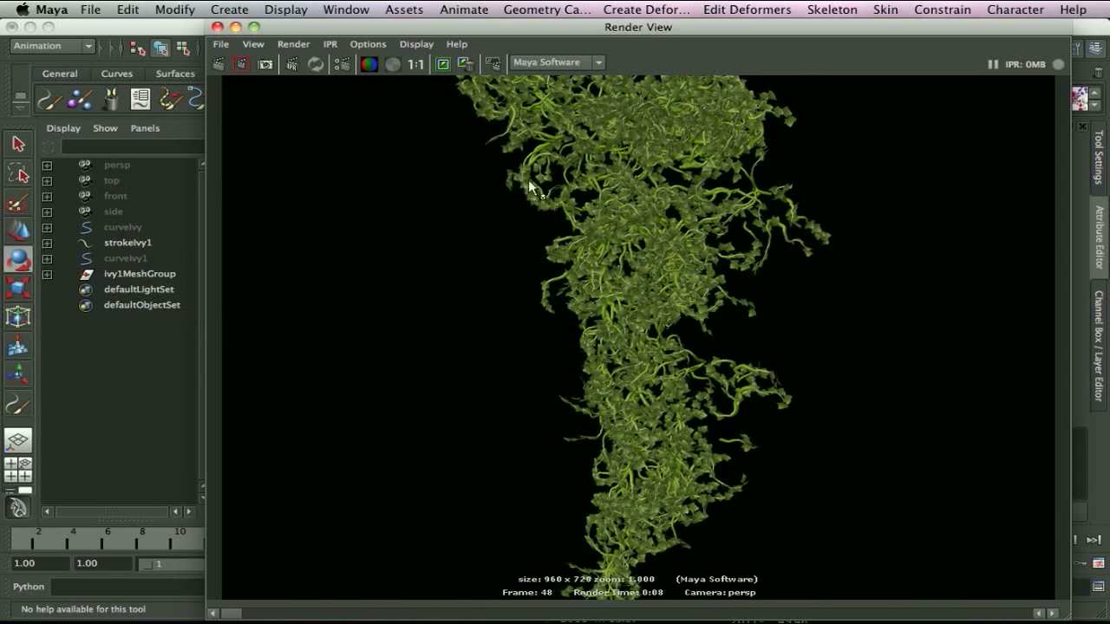
left_click(599, 64)
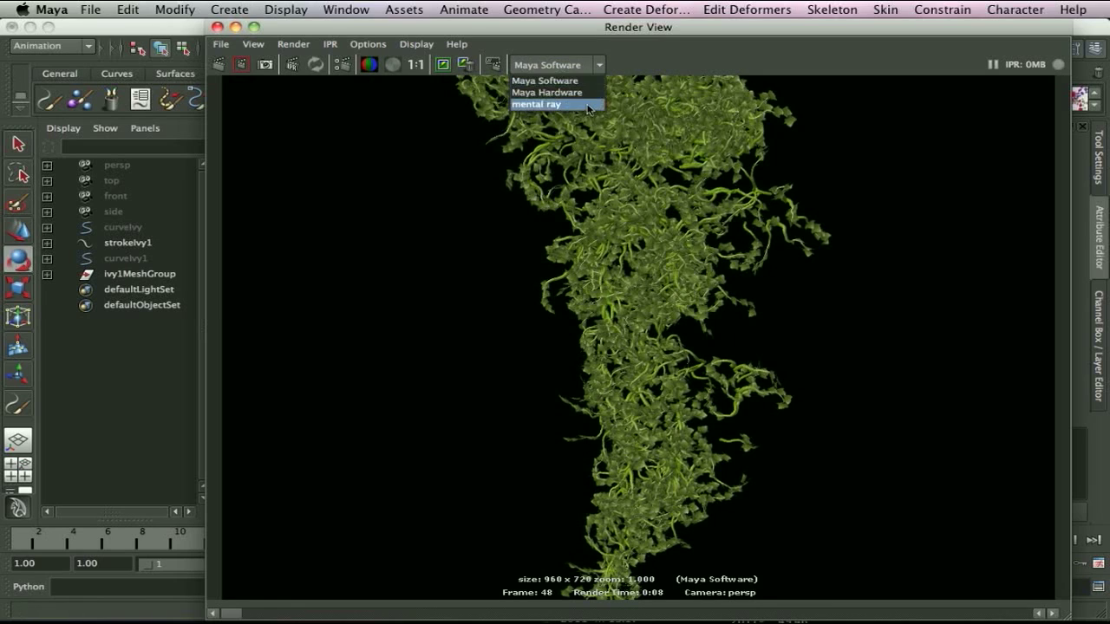
left_click(579, 104)
left_click(218, 66)
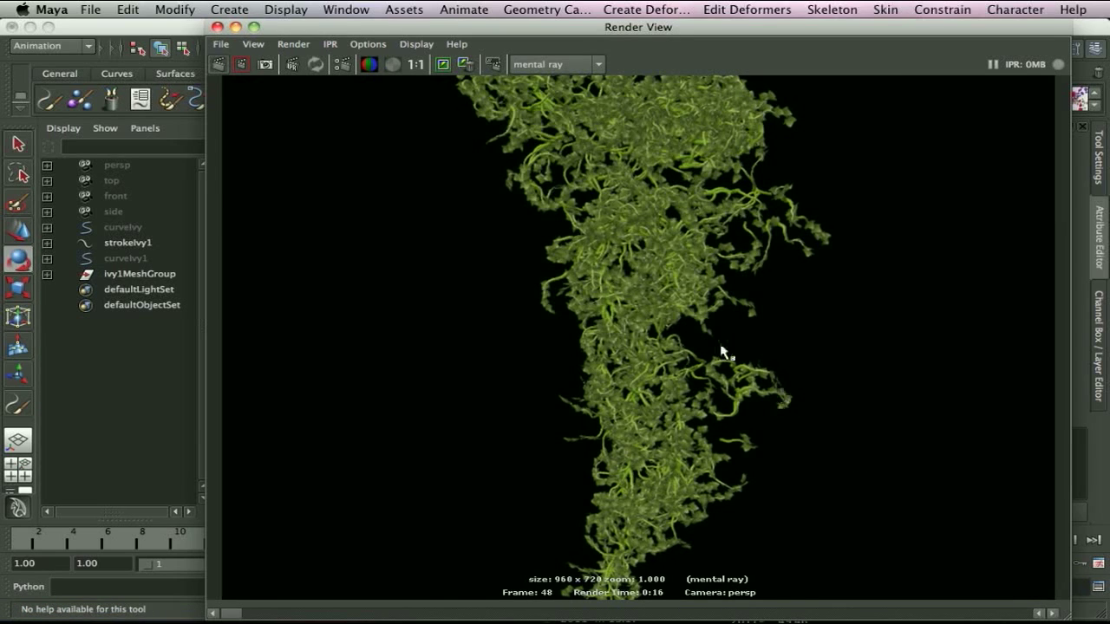
left_click(218, 27)
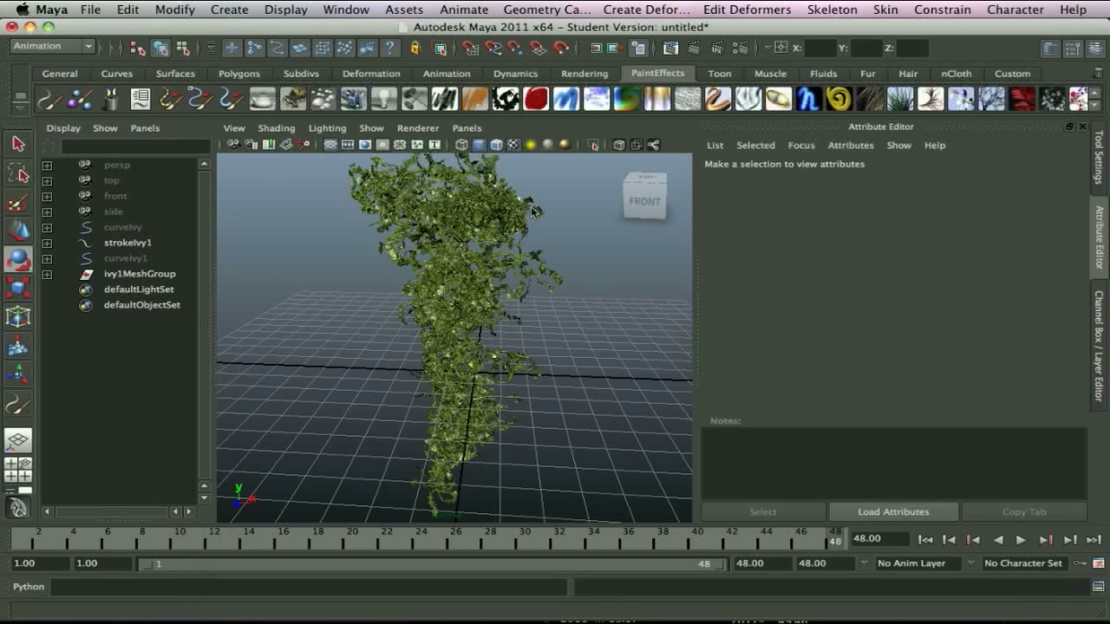
Add an ambient light from the hotbox Create > Lights menu and render the frame in mental ray
scroll(497, 227, "down", 3)
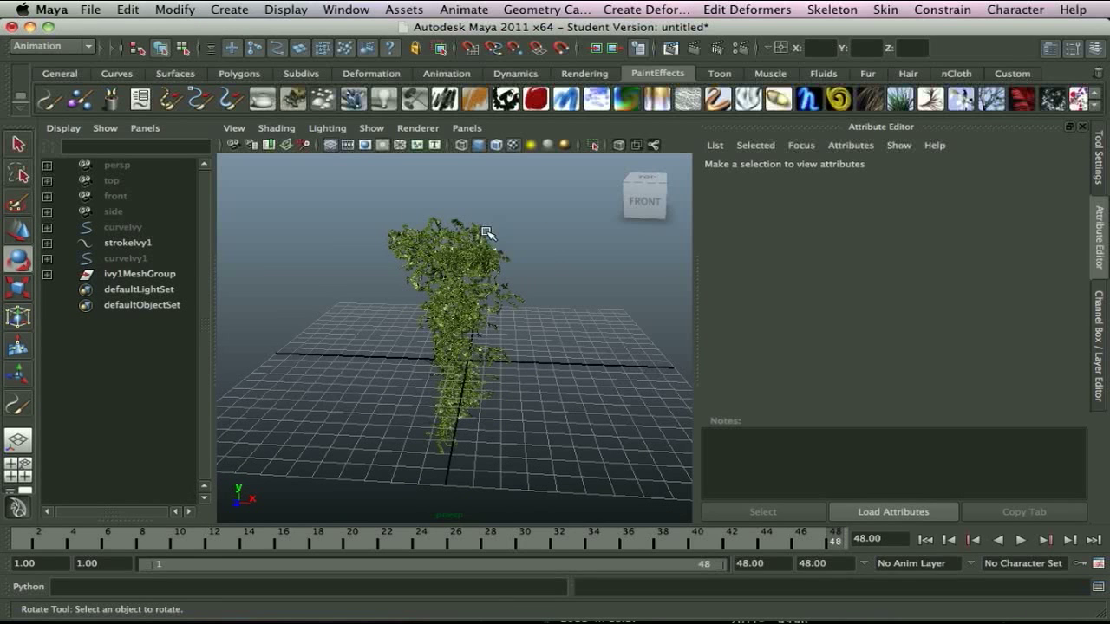
key("space")
left_click(449, 171)
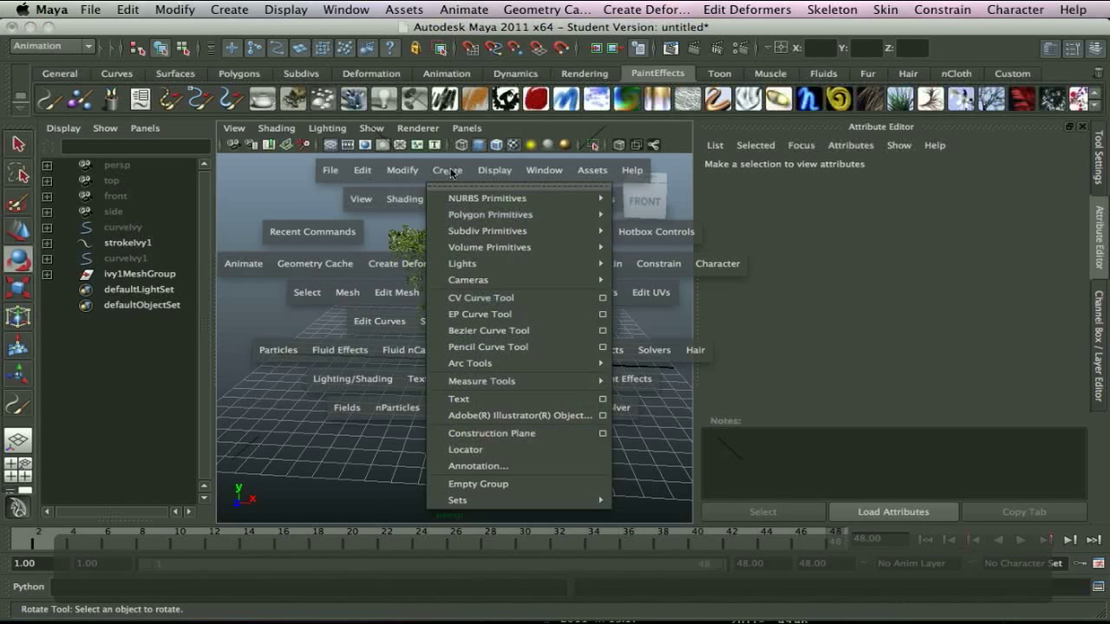
mouse_move(468, 265)
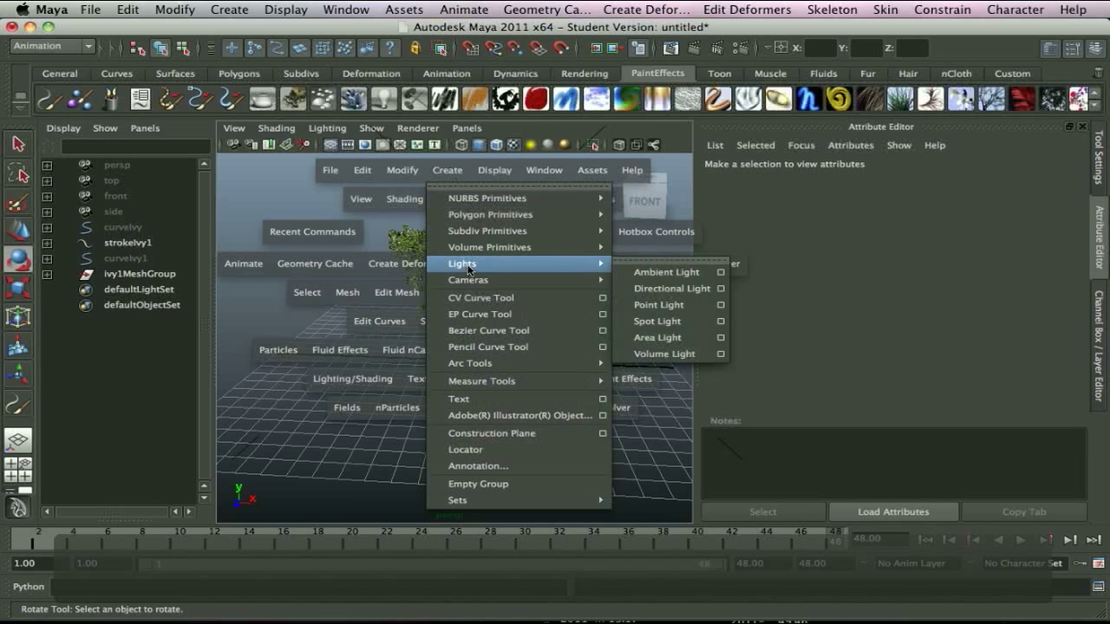
left_click(657, 273)
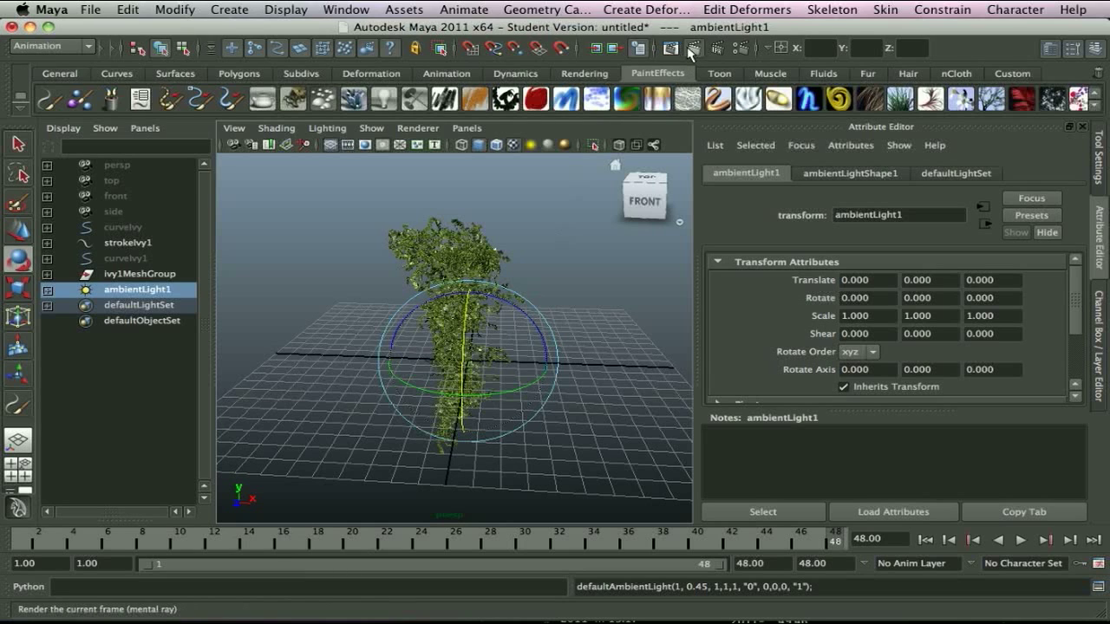
left_click(691, 52)
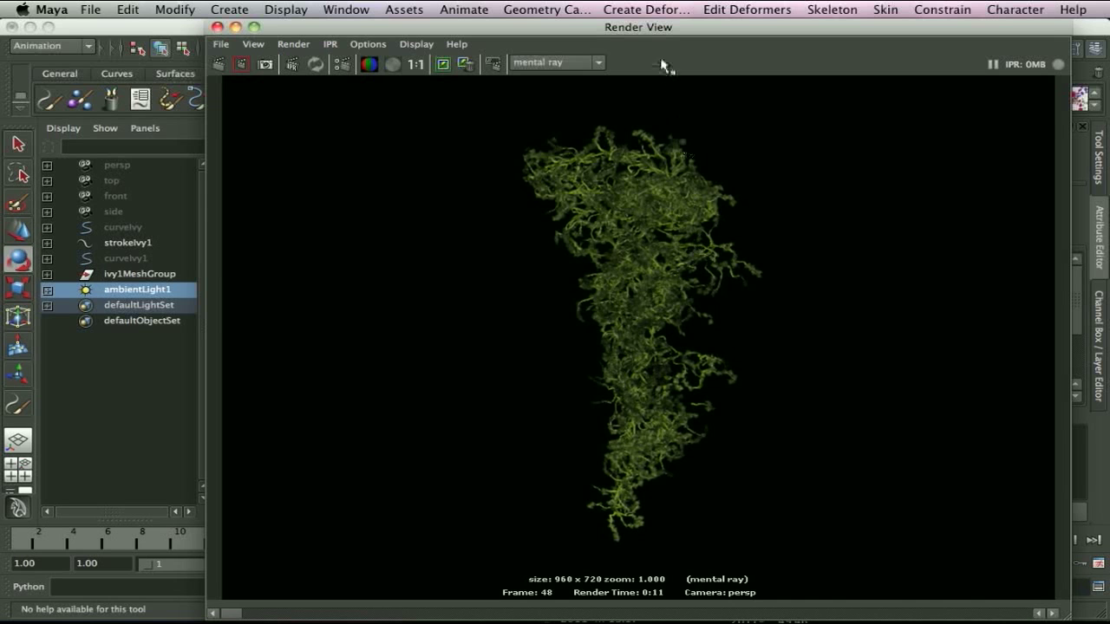
Move the Render View aside to check the attributes, then close it
left_click_drag(662, 29, 228, 29)
scroll(963, 336, "down", 3)
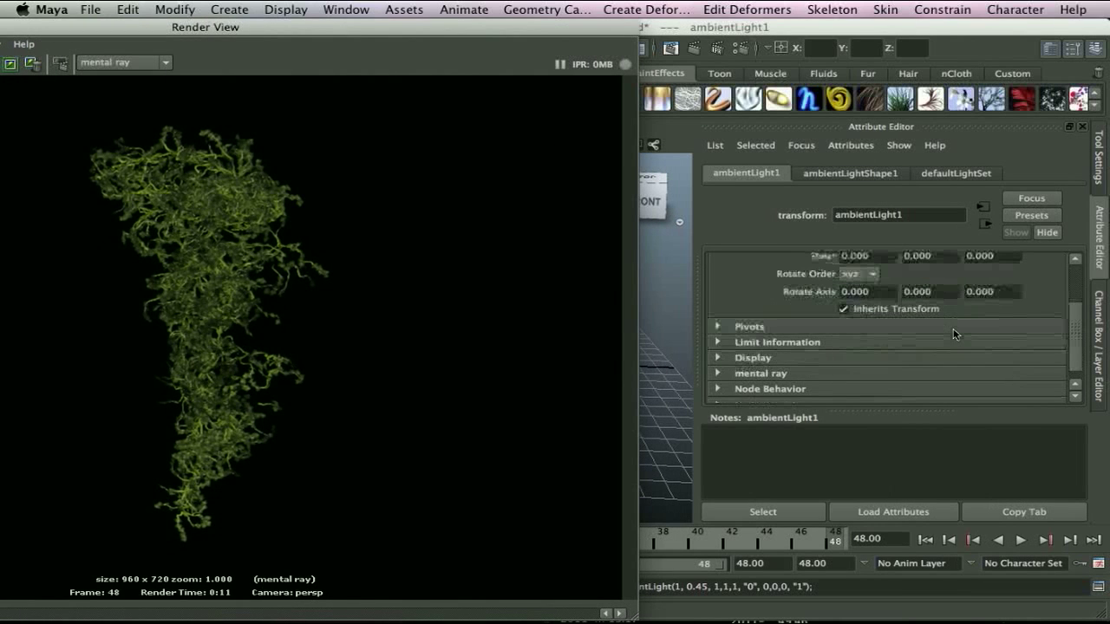
scroll(953, 334, "up", 3)
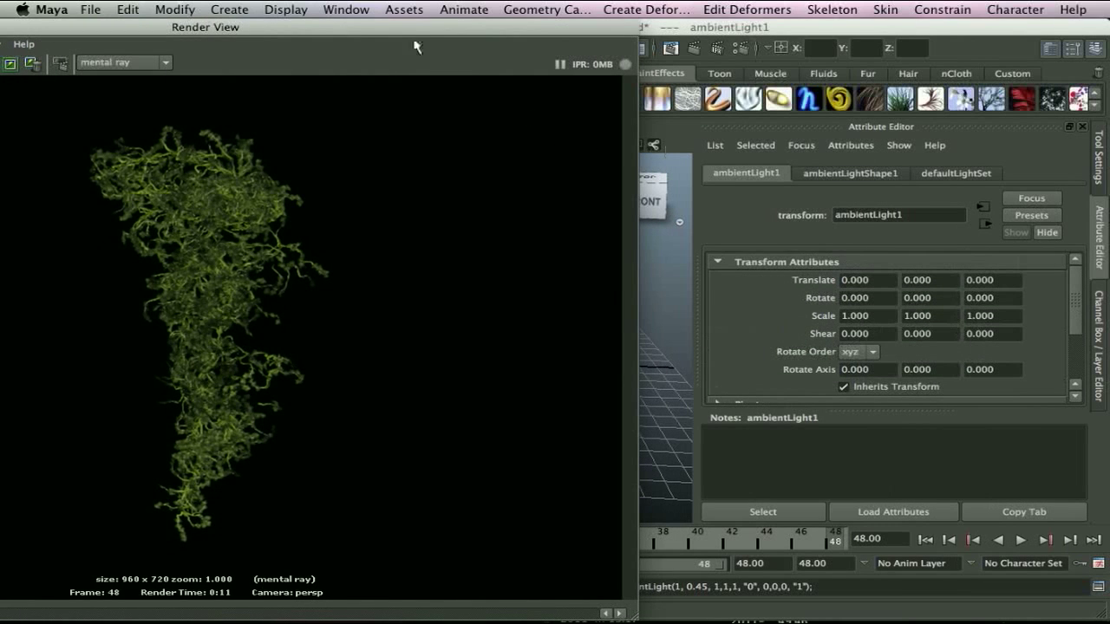
left_click_drag(404, 29, 699, 471)
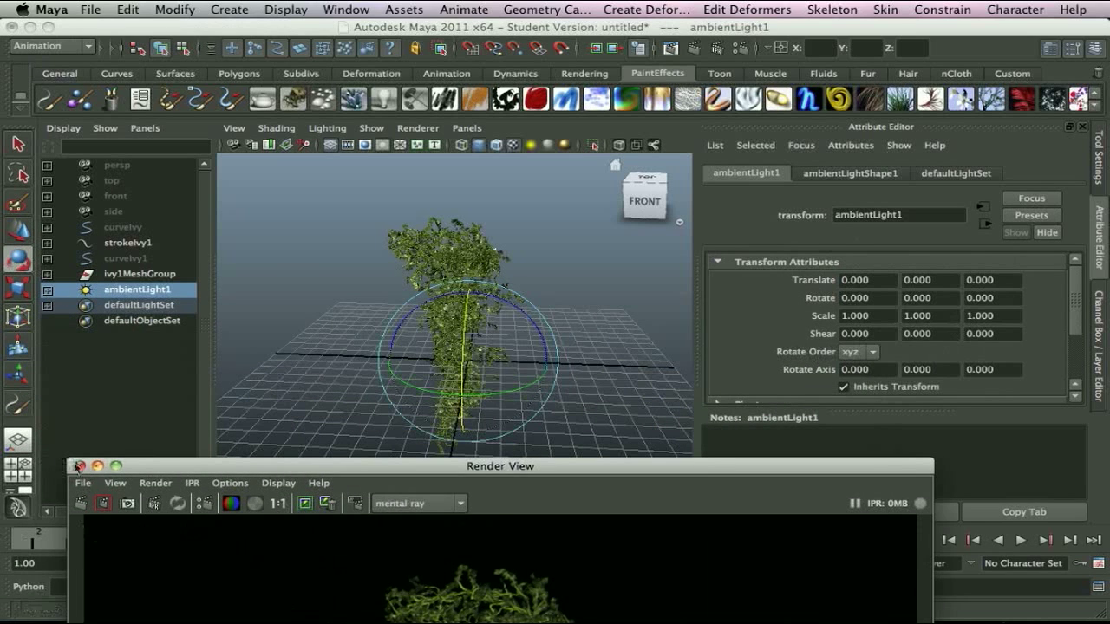
left_click(79, 466)
Start an IPR render, frame a tuning region around the ivy tree, and shrink the window
left_click(712, 48)
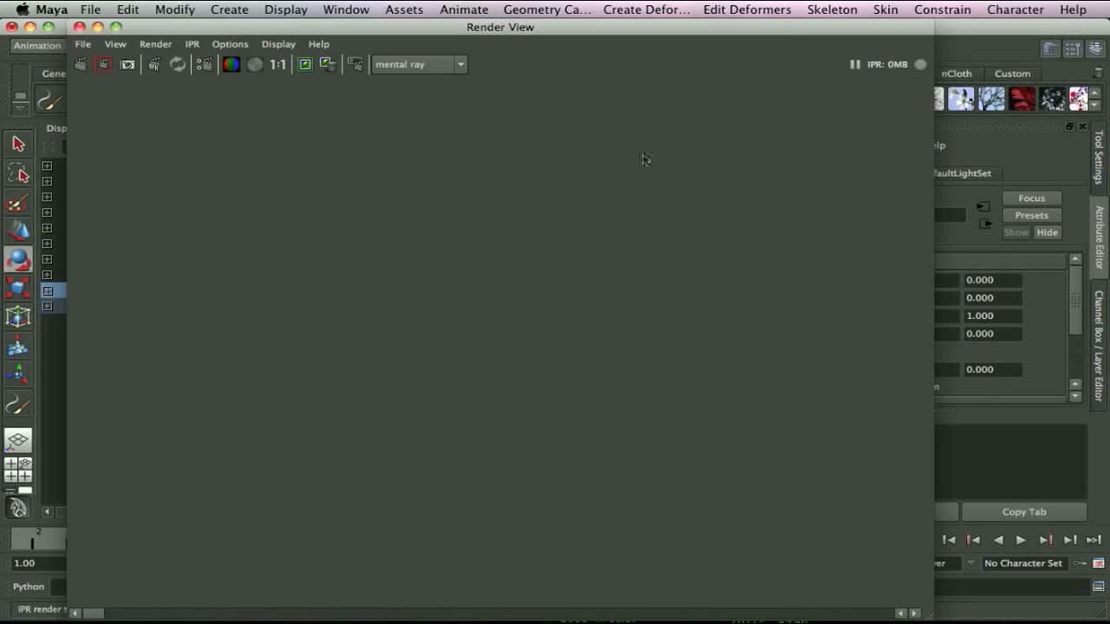
left_click_drag(358, 143, 669, 397)
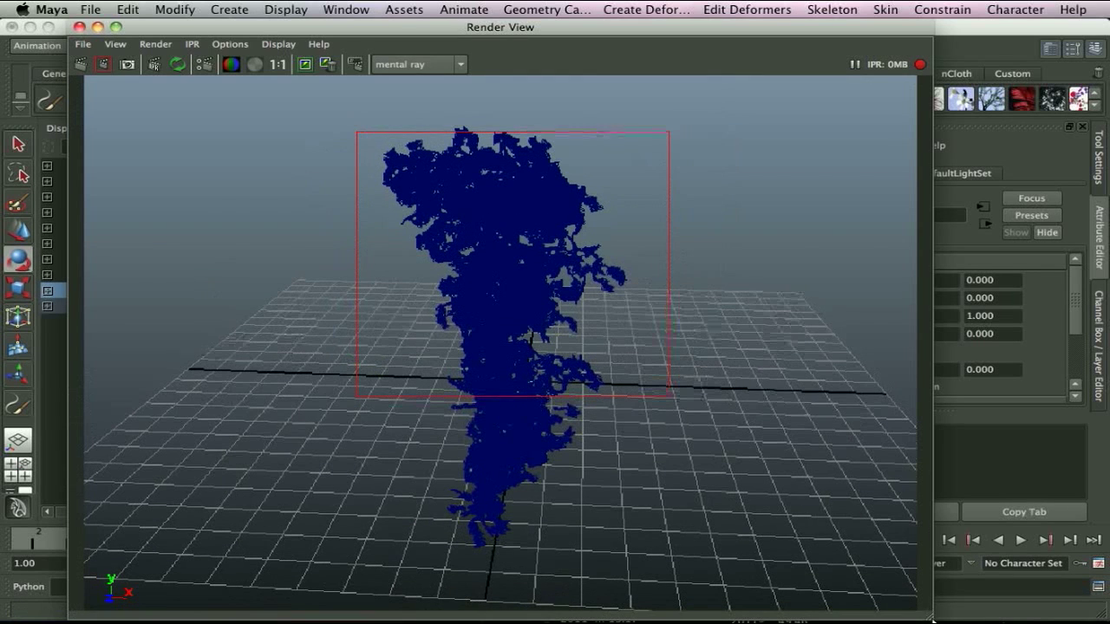
left_click(114, 44)
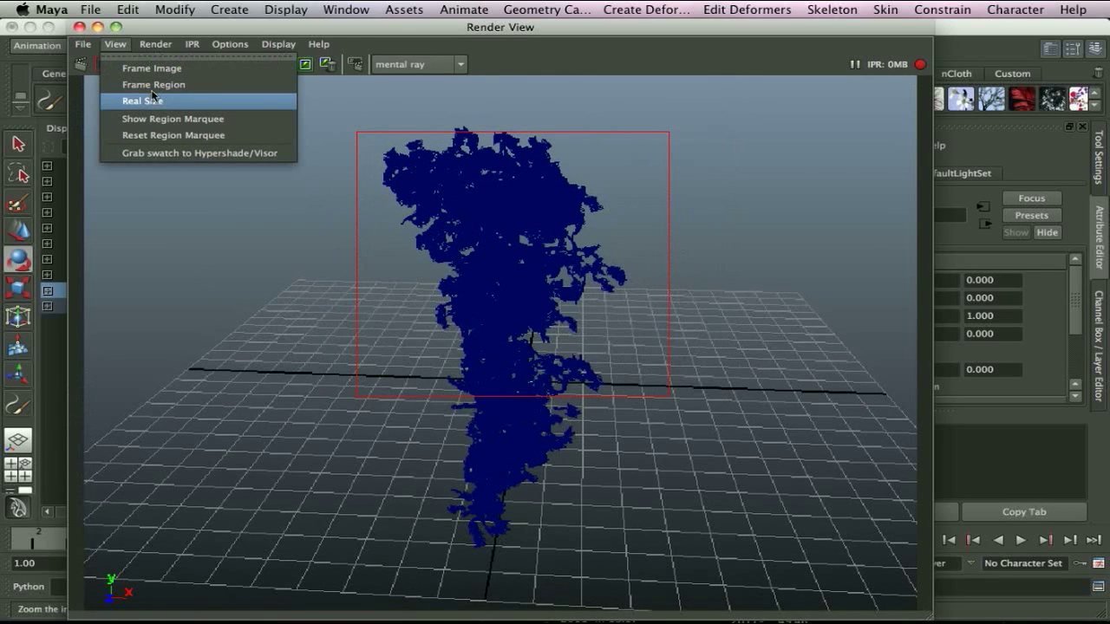
left_click(151, 85)
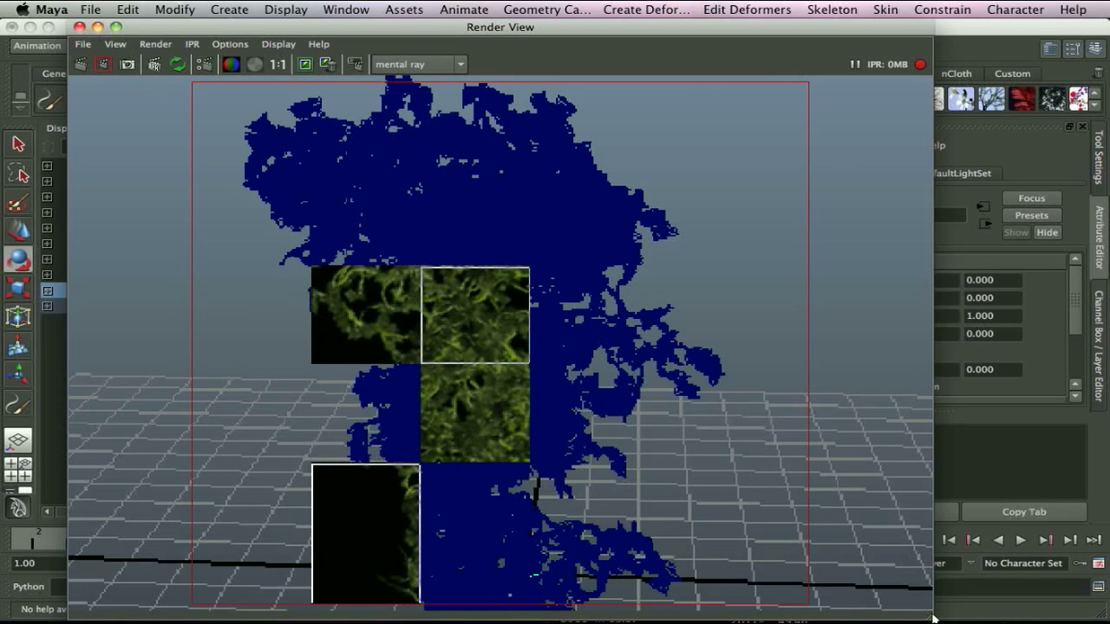
left_click_drag(934, 618, 455, 295)
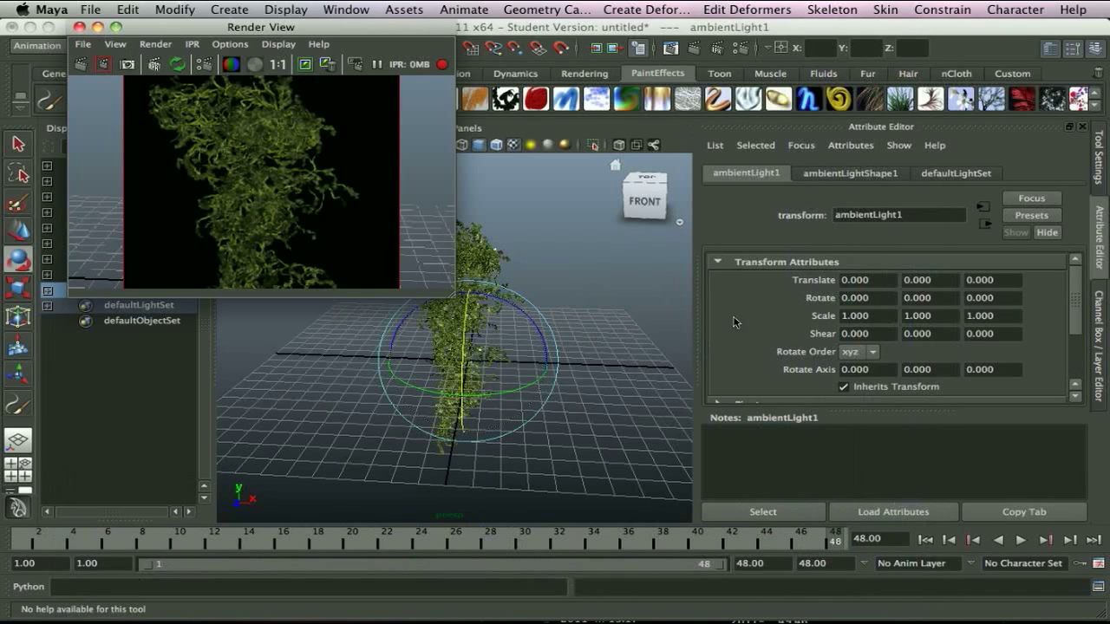
Set the ambientLightShape1 Color slider to full white so the IPR render brightens
left_click(880, 173)
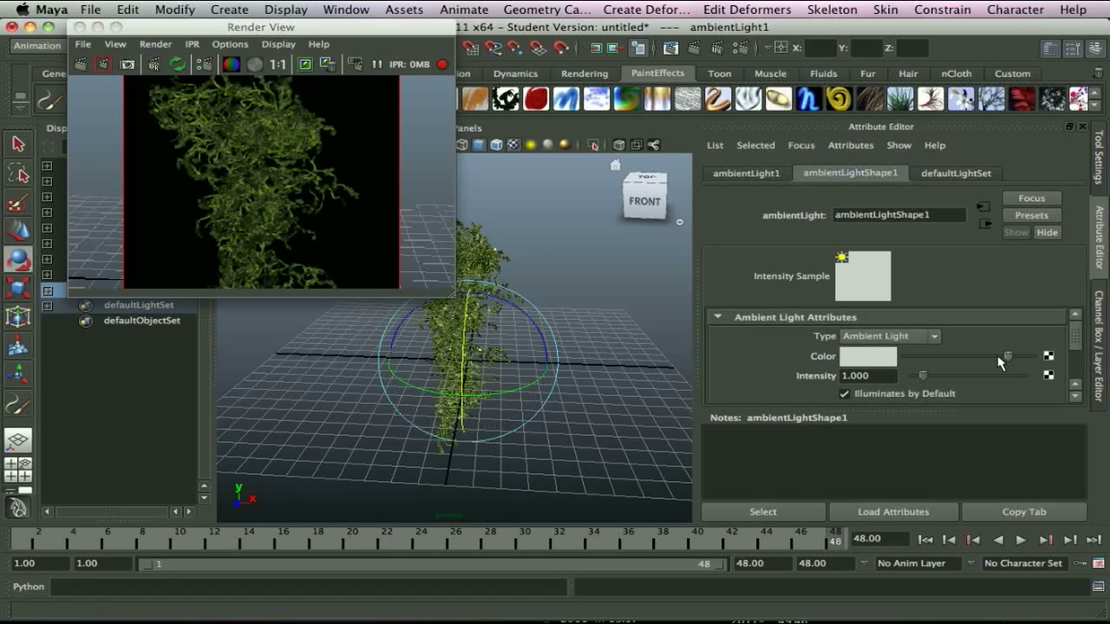
left_click_drag(998, 356, 992, 356)
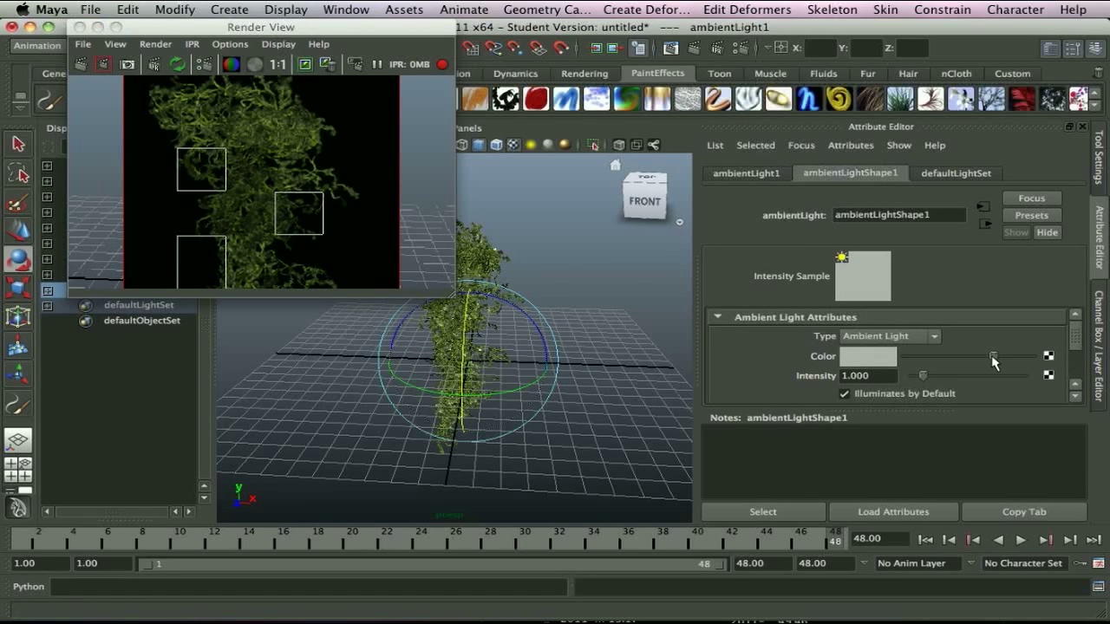
left_click_drag(993, 357, 1041, 359)
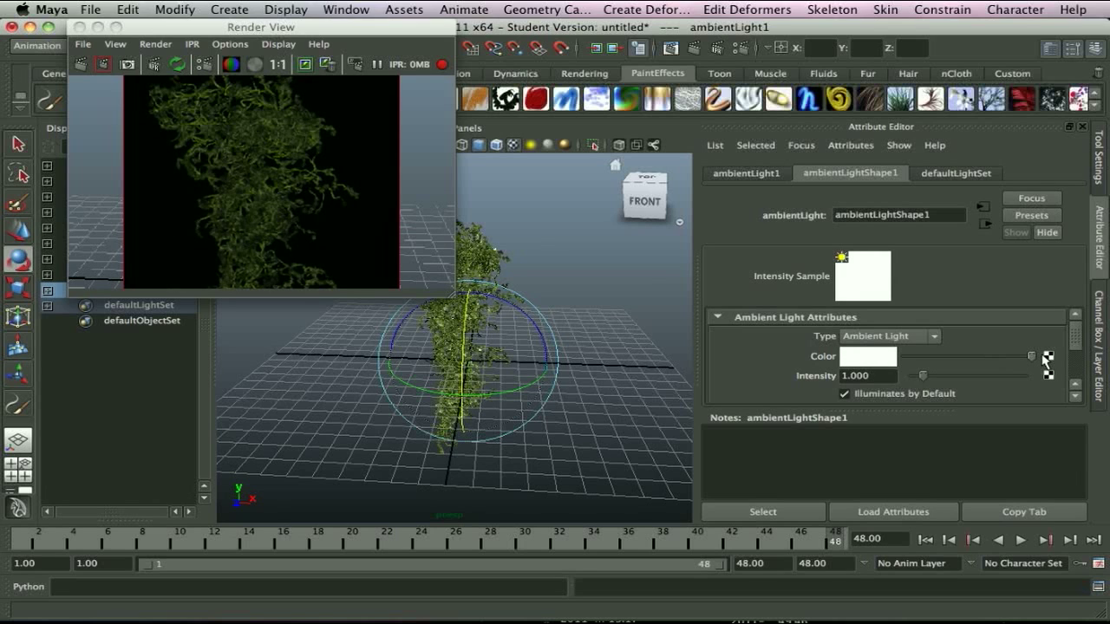
left_click_drag(260, 27, 328, 27)
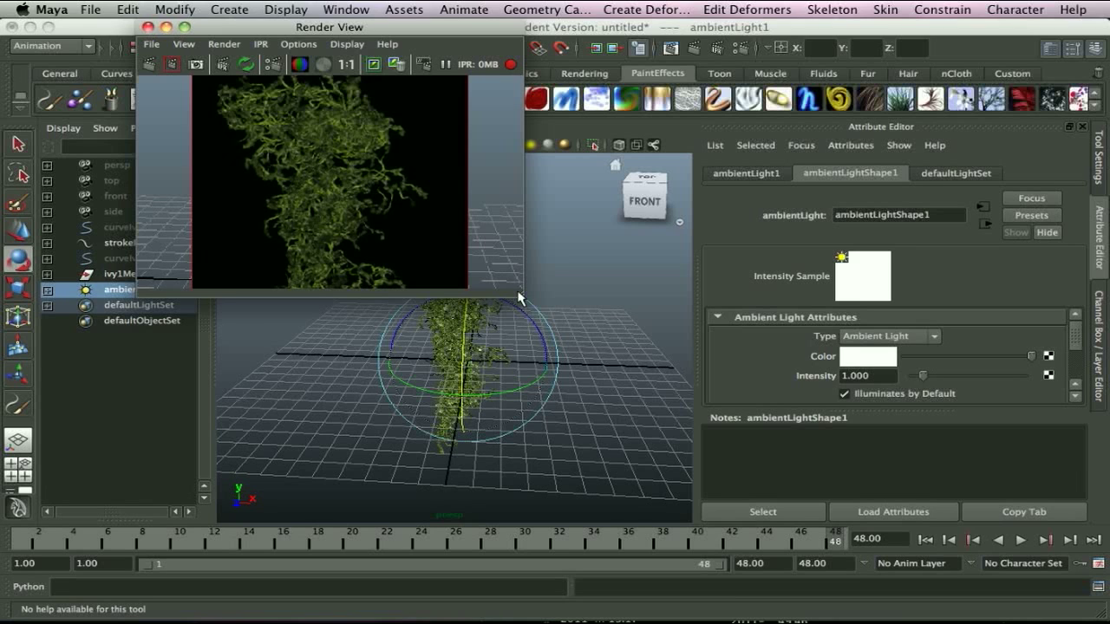
Shrink the render preview, select strokeIvy1, and play the ivy growth animation
left_click_drag(519, 297, 205, 250)
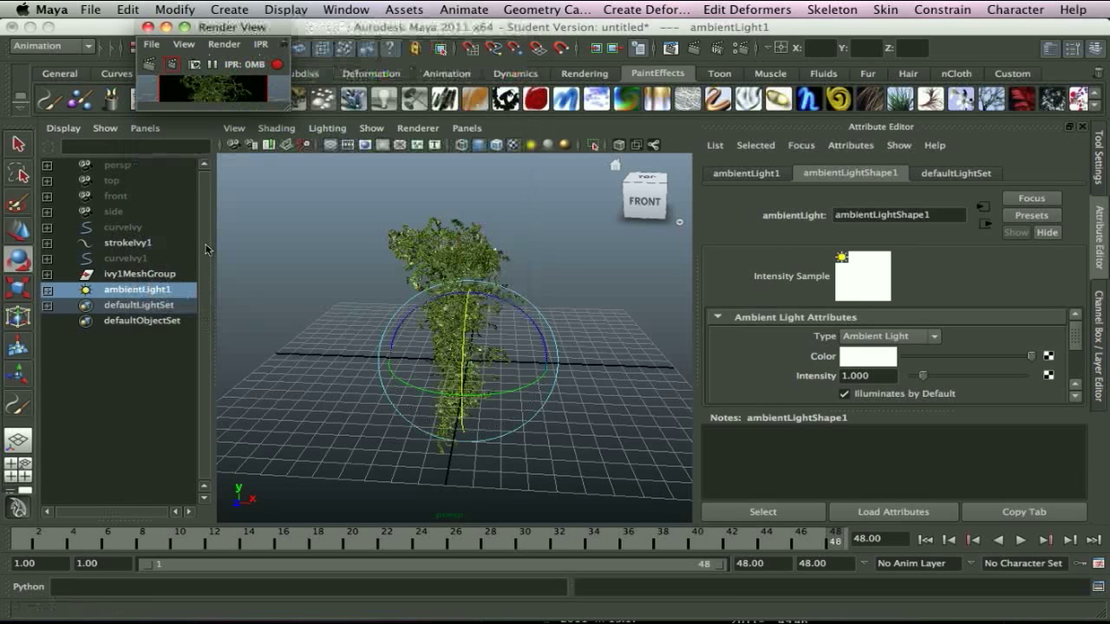
left_click(128, 243)
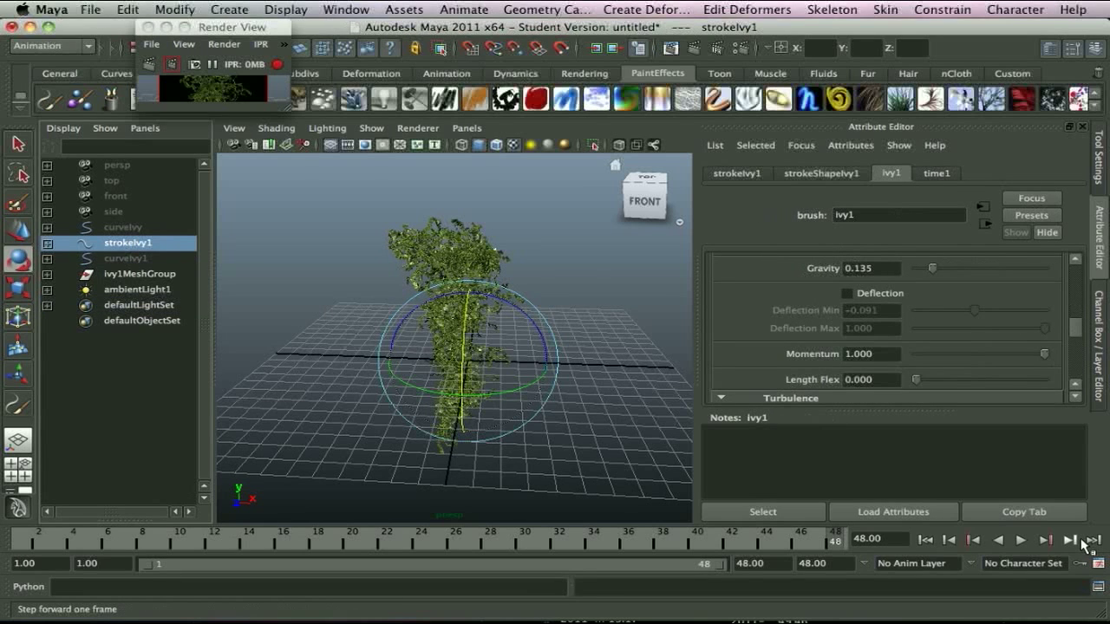
left_click(1021, 540)
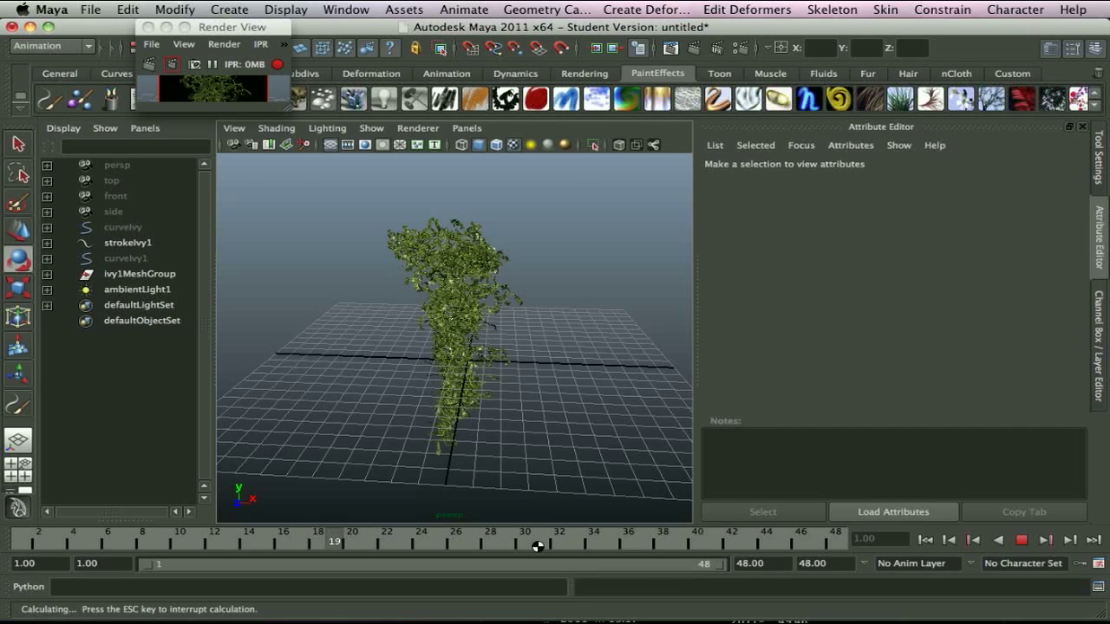
Stop playback at frame 33 and render that frame with mental ray
left_click_drag(538, 546, 579, 545)
left_click(693, 49)
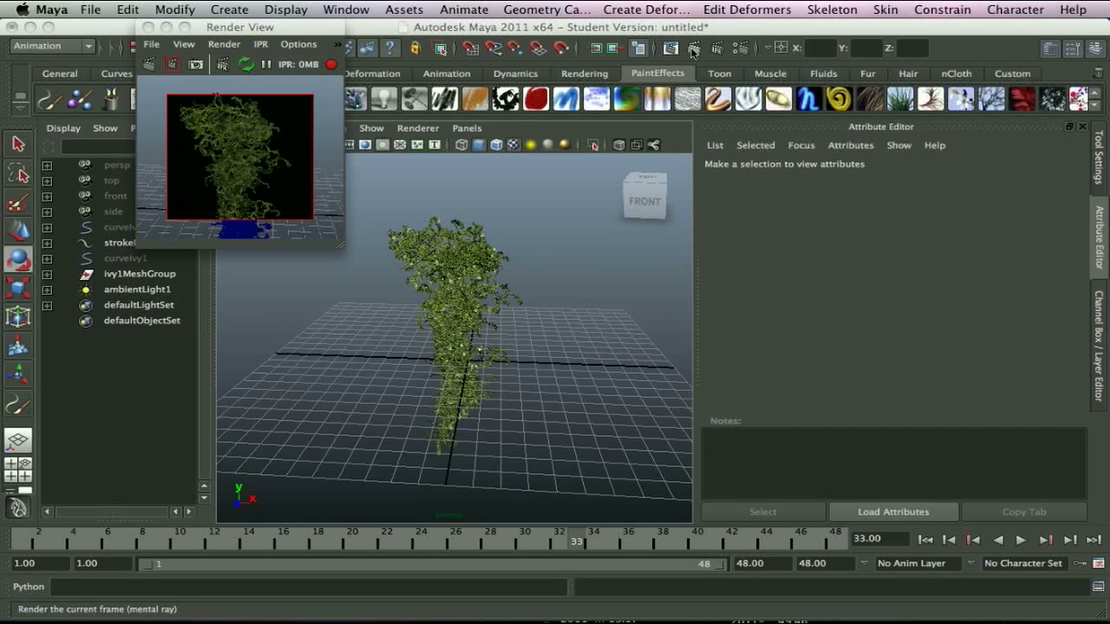
left_click(692, 52)
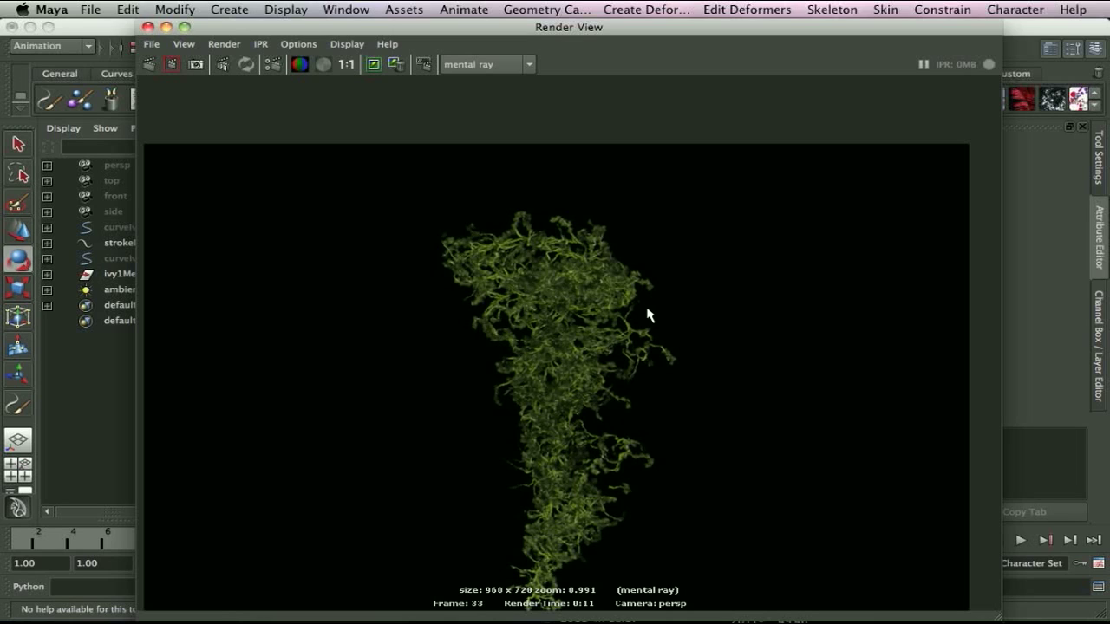
Leave full-screen playback and move the render movie window aside to reveal desktop files
key("Escape")
left_click_drag(637, 23, 1, 19)
left_click_drag(442, 14, 1093, 13)
left_click_drag(558, 38, 859, 33)
Open the earlier ivy render screenshot in Preview and arrange it beside the new render
double_click(512, 138)
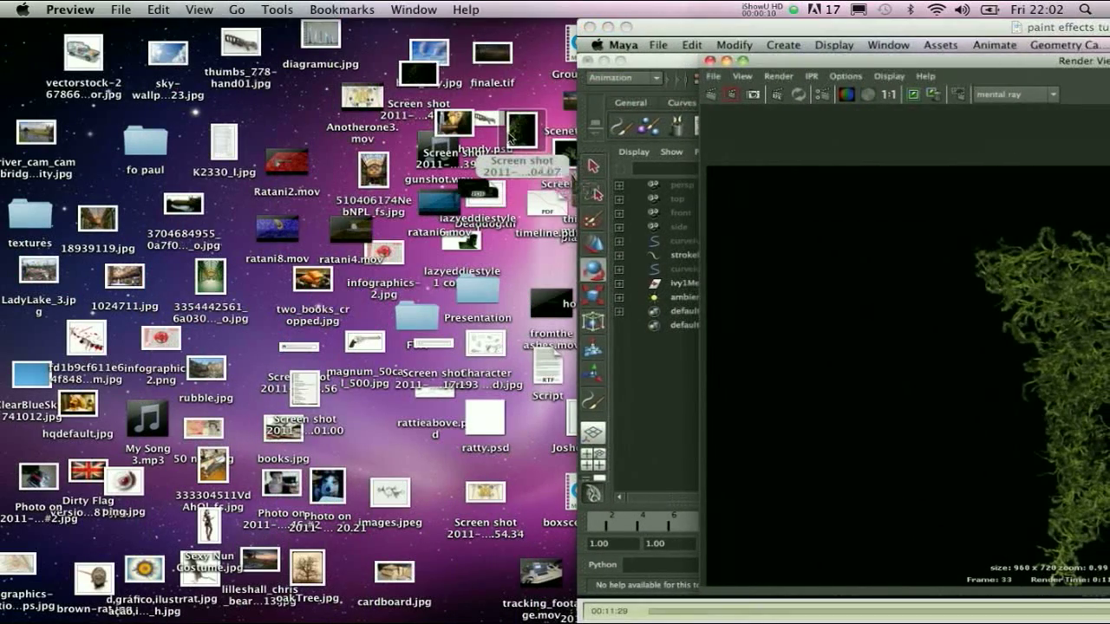
left_click_drag(277, 35, 375, 40)
left_click_drag(800, 28, 722, 30)
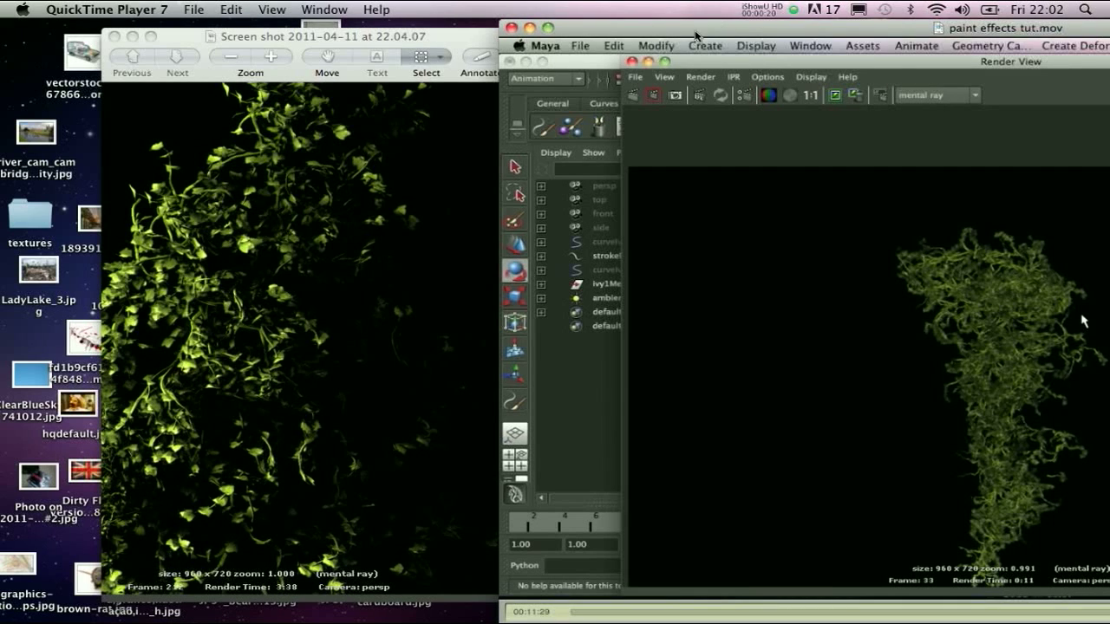
left_click_drag(354, 37, 315, 37)
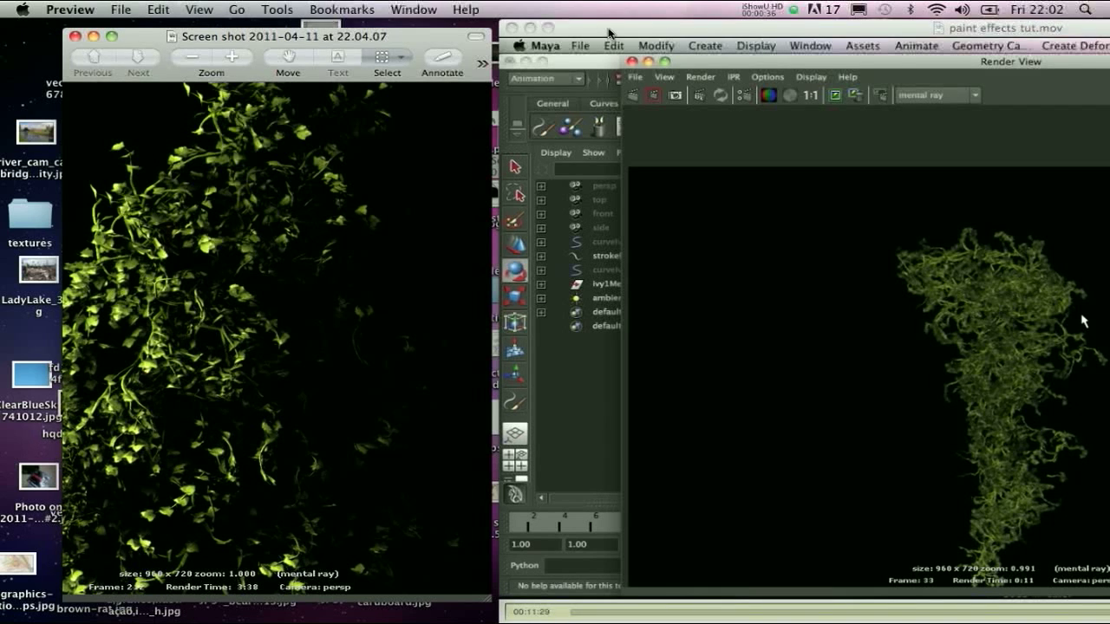
left_click_drag(610, 33, 470, 23)
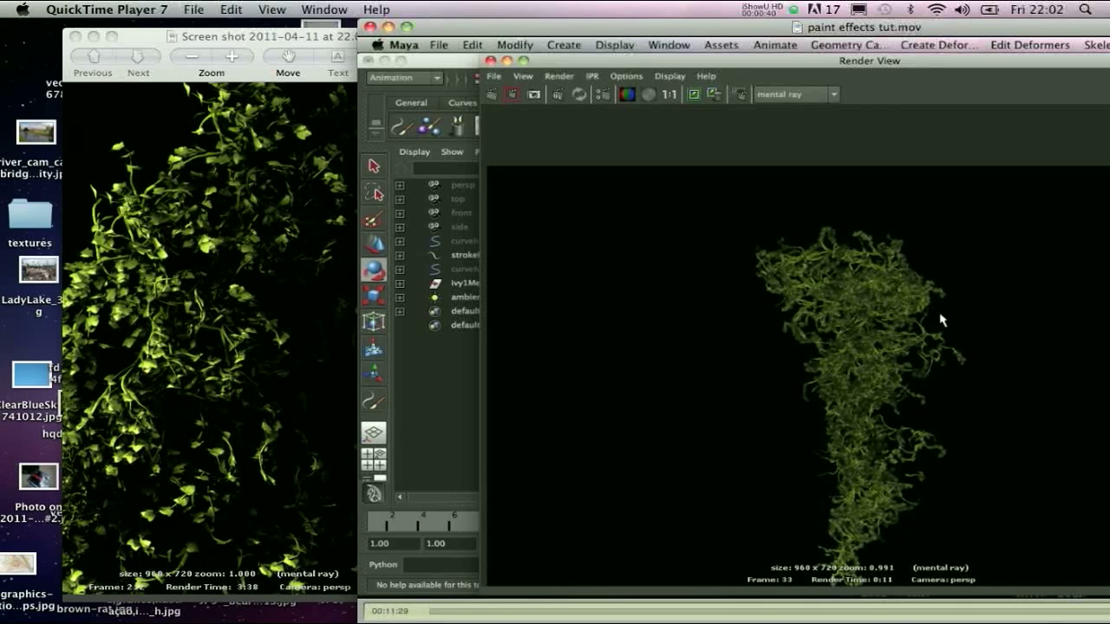
left_click_drag(224, 38, 184, 28)
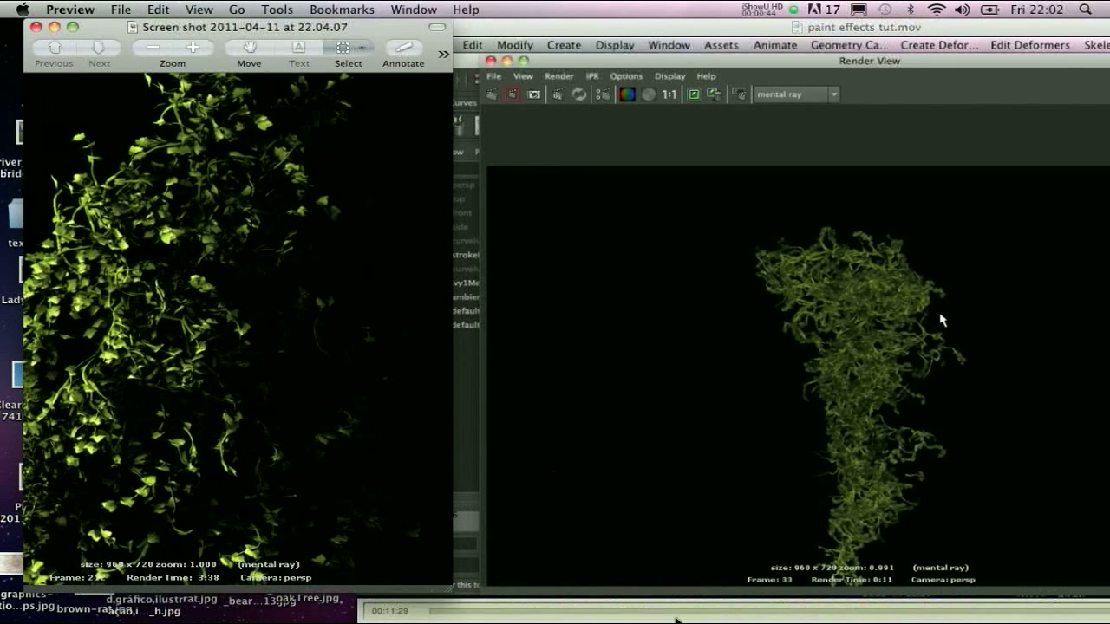
Bring the new render movie forward and open iShowU HD's capture window from the Dock
left_click(601, 33)
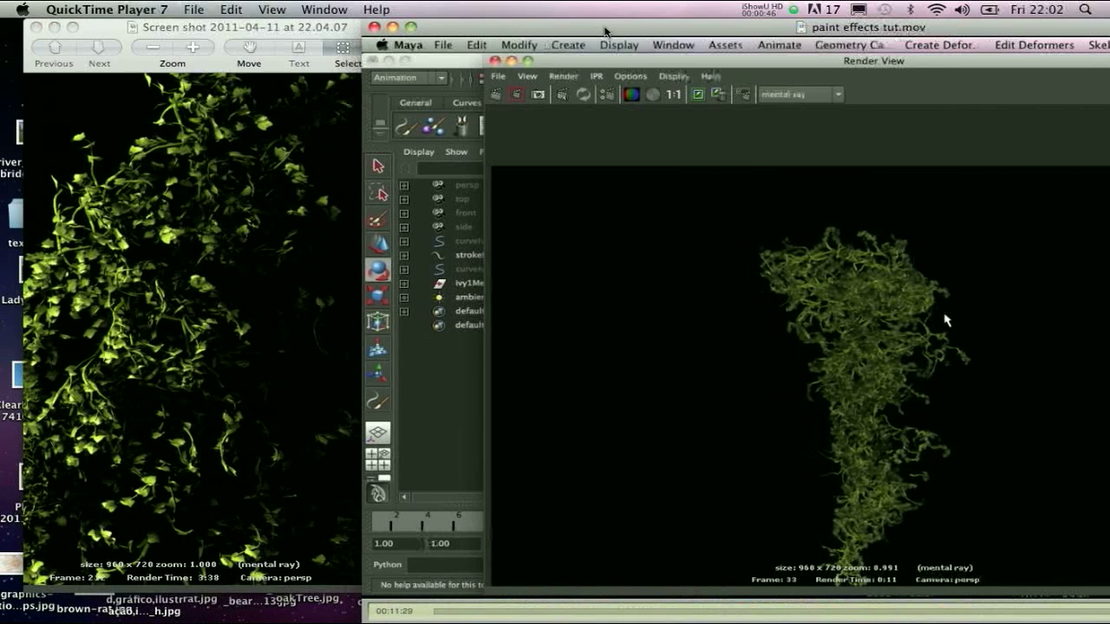
mouse_move(970, 612)
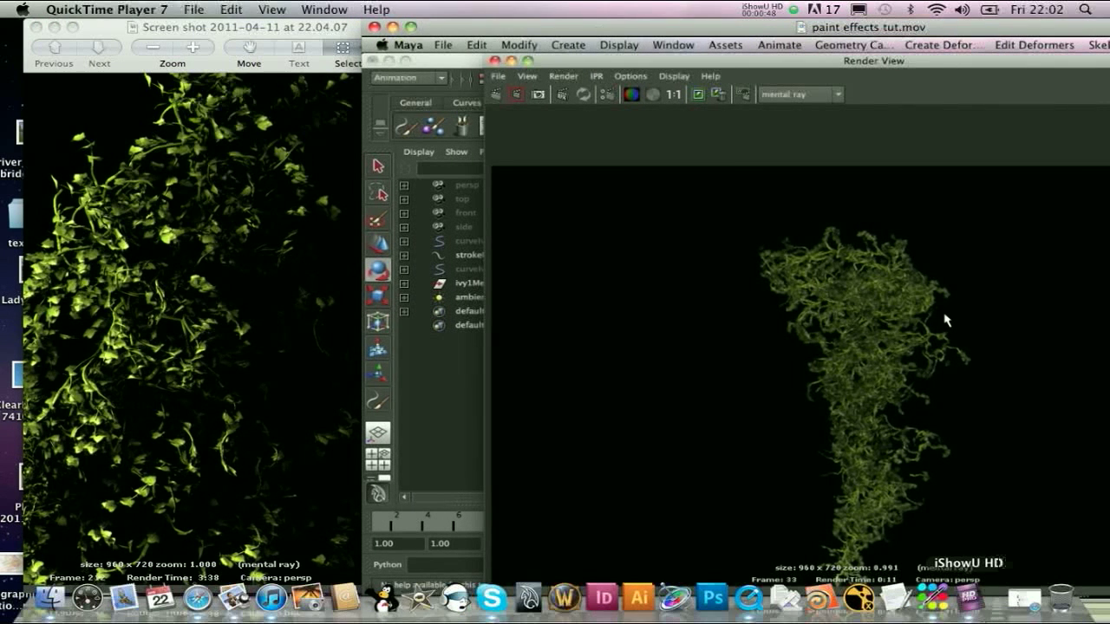
left_click(969, 610)
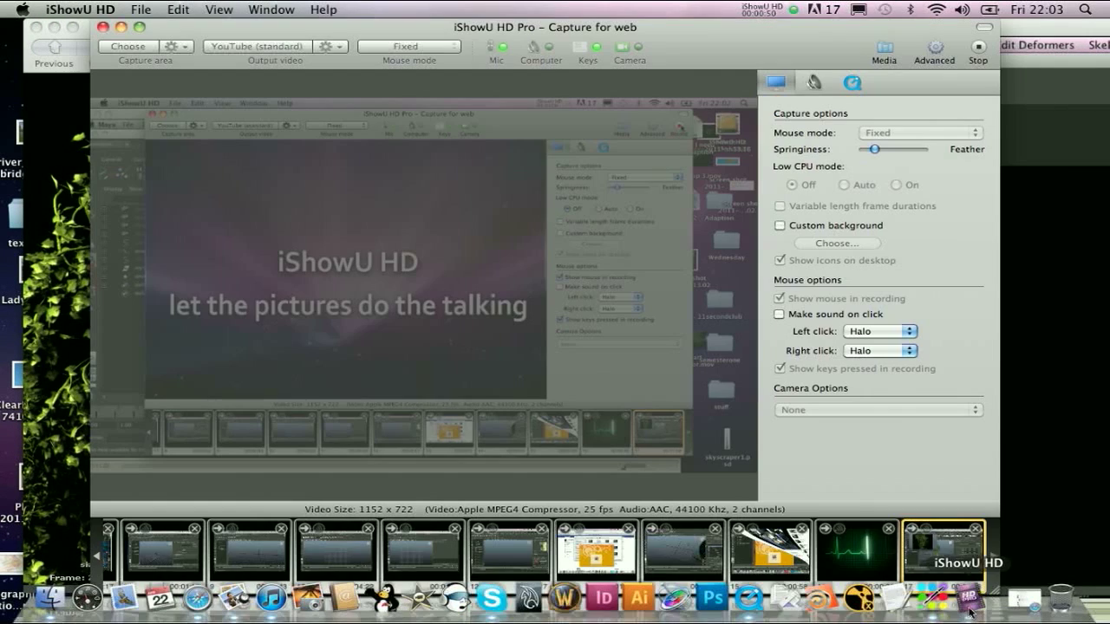